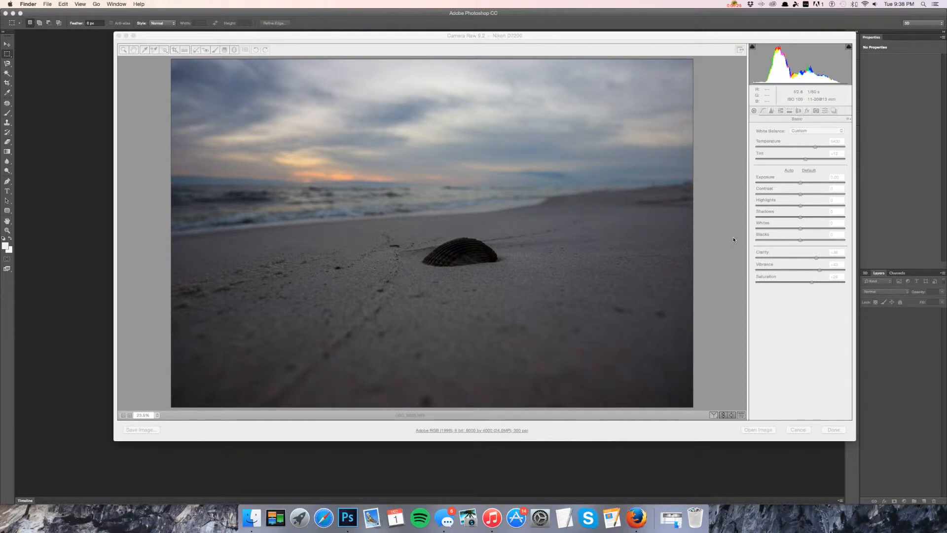
Try setting Blacks to +100 and Highlights to -100 in Camera Raw, then reset Contrast.
left_click(780, 323)
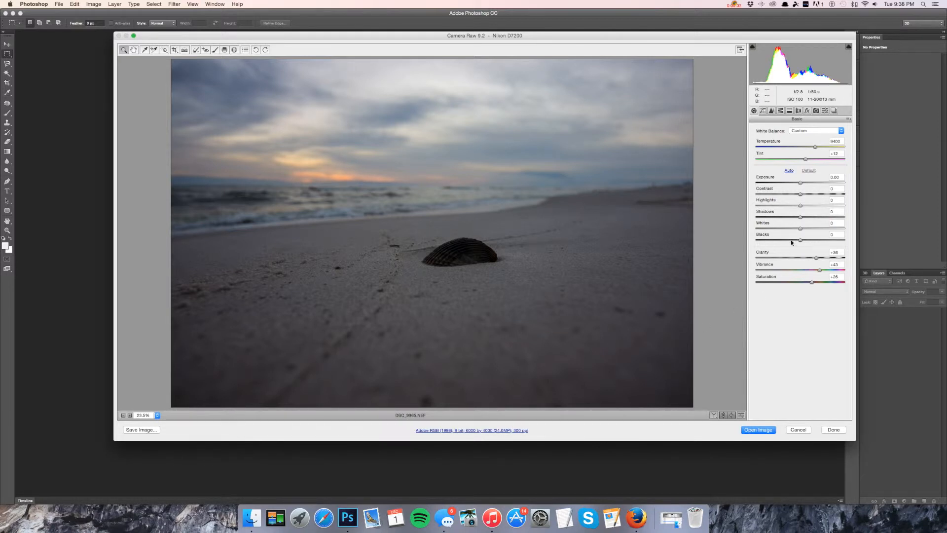
left_click_drag(800, 240, 845, 242)
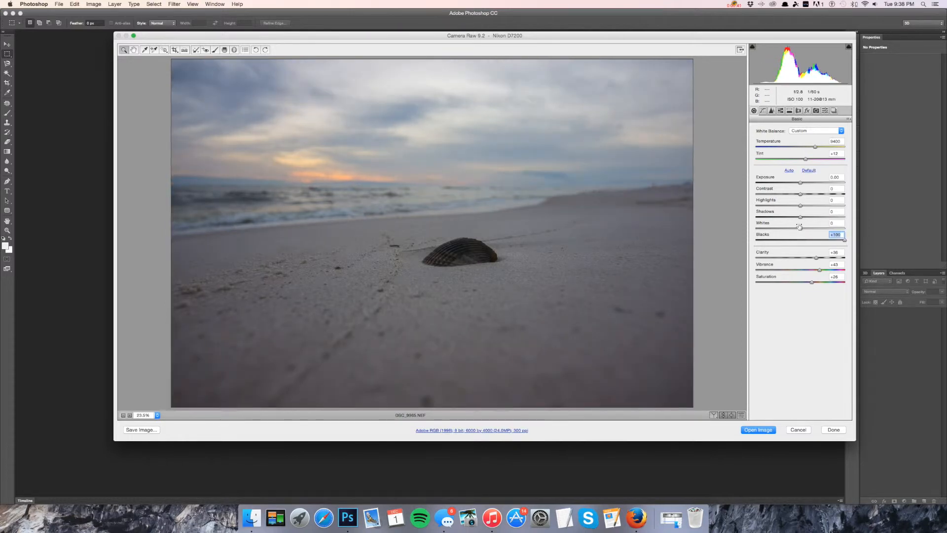
left_click_drag(800, 205, 744, 205)
mouse_move(799, 193)
left_mouse_down()
mouse_move(815, 193)
mouse_move(800, 194)
left_mouse_up()
double_click(800, 194)
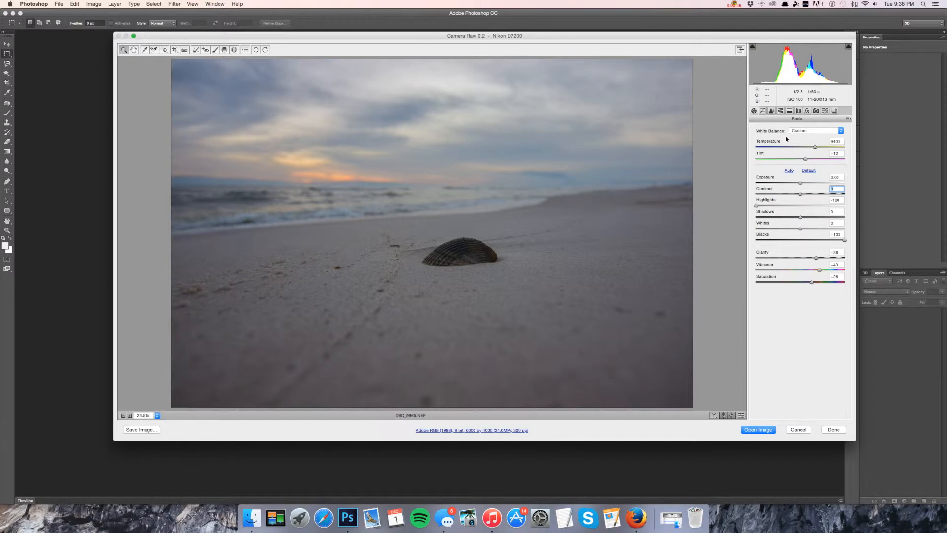
Apply Auto tone and set the white balance Temperature to 10000.
left_click(789, 170)
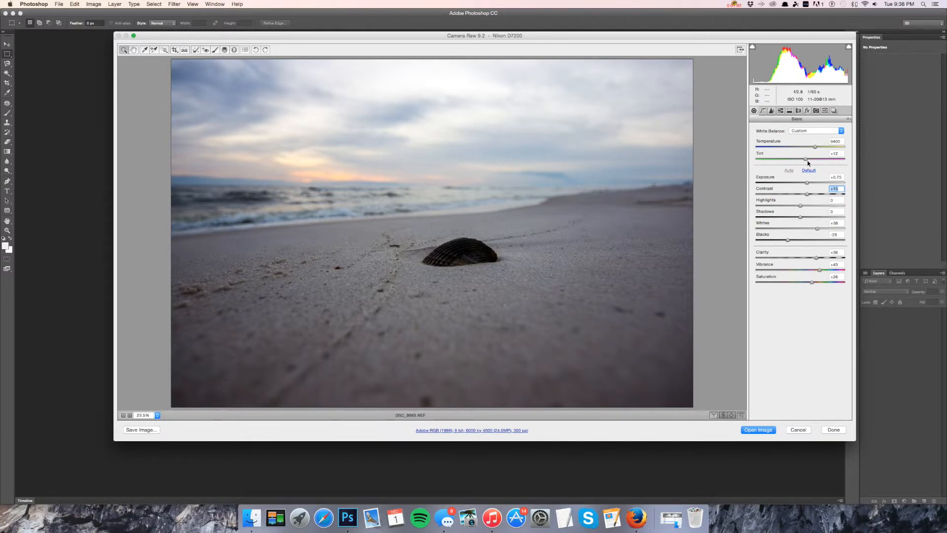
left_click_drag(807, 160, 806, 161)
left_click_drag(815, 147, 819, 148)
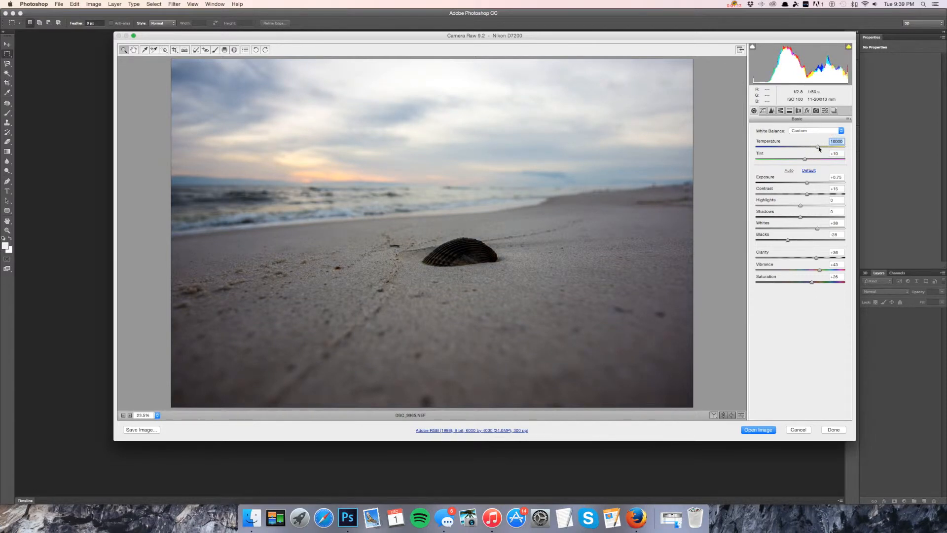
Set Highlights to -100, Whites to -41 and Blacks to +56.
left_click_drag(808, 194, 722, 205)
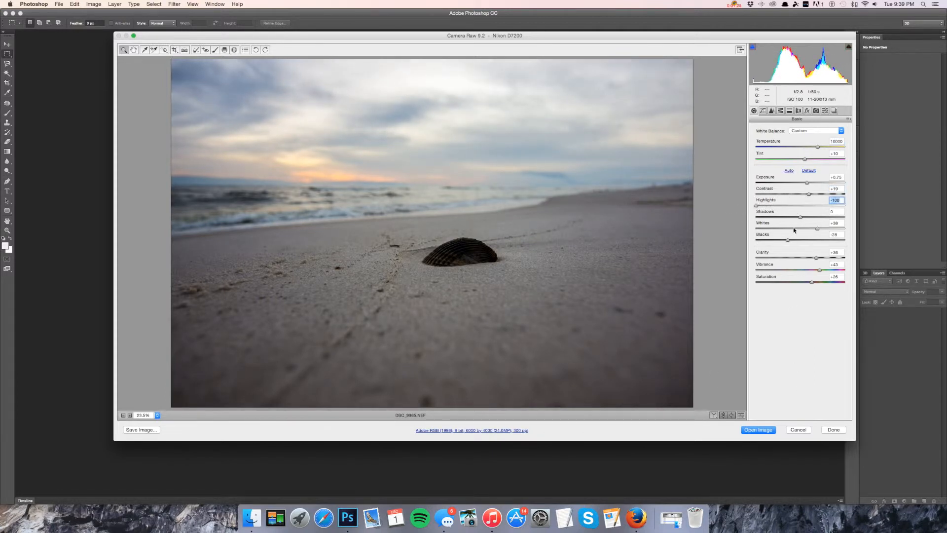
left_click_drag(788, 240, 766, 230)
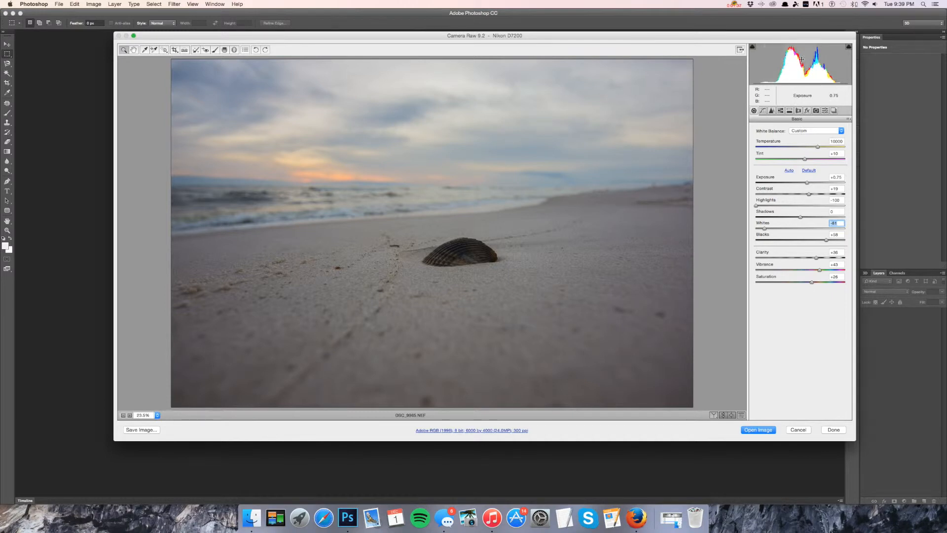
Set Contrast to +40, Clarity to +49, Vibrance to +38 and Saturation to +23.
left_click(809, 194)
left_click_drag(810, 196, 817, 194)
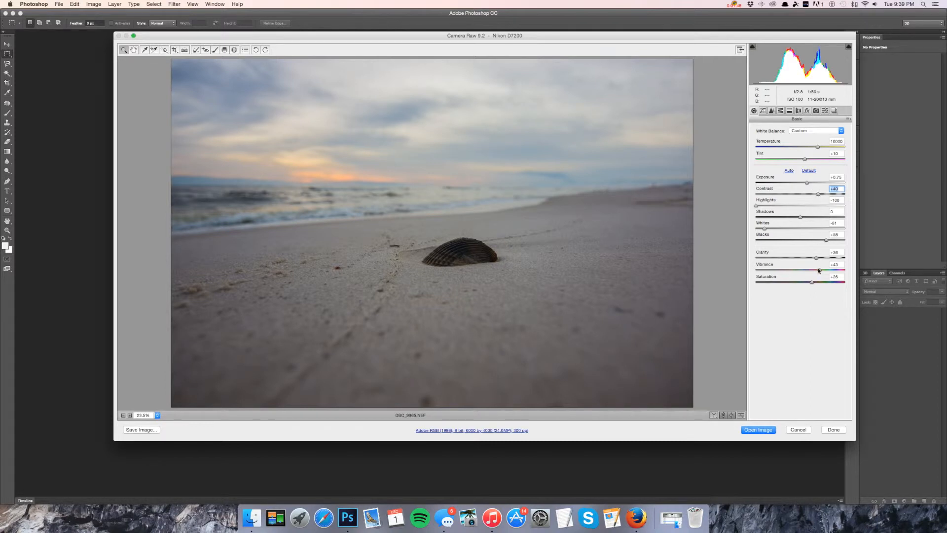
left_click_drag(815, 258, 821, 258)
left_click_drag(819, 269, 814, 272)
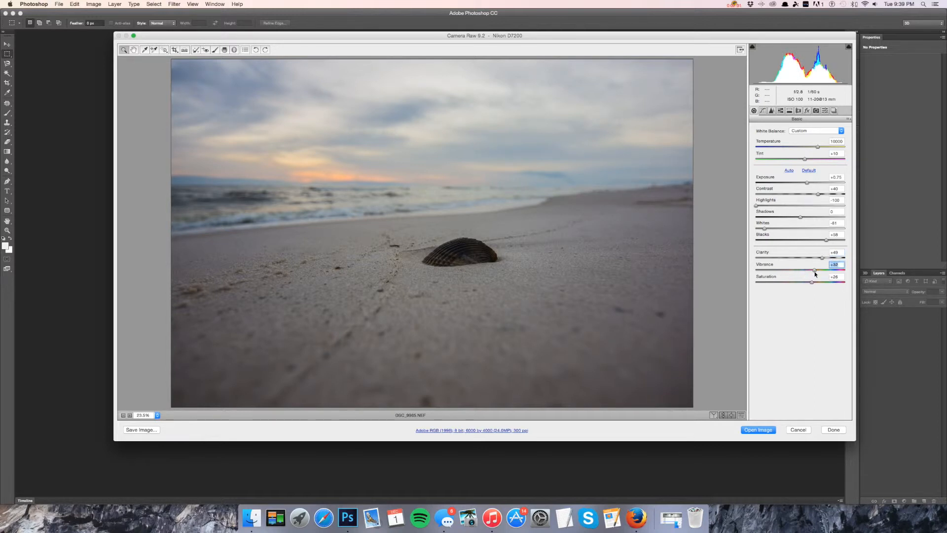
left_click_drag(811, 283, 818, 271)
Set Shadows to +48 and Exposure to +0.80, then open the image in Photoshop.
left_click_drag(800, 217, 822, 219)
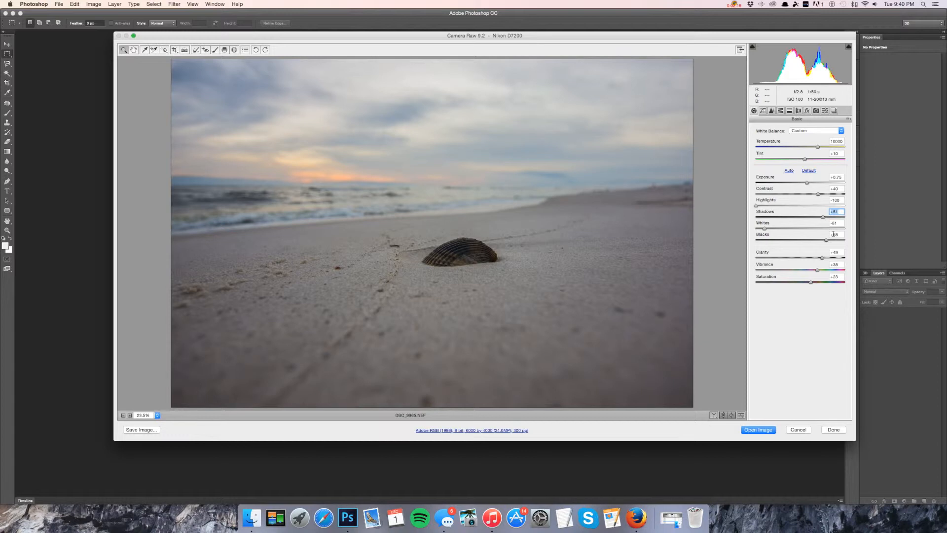
left_click_drag(823, 218, 823, 219)
left_click_drag(806, 183, 809, 184)
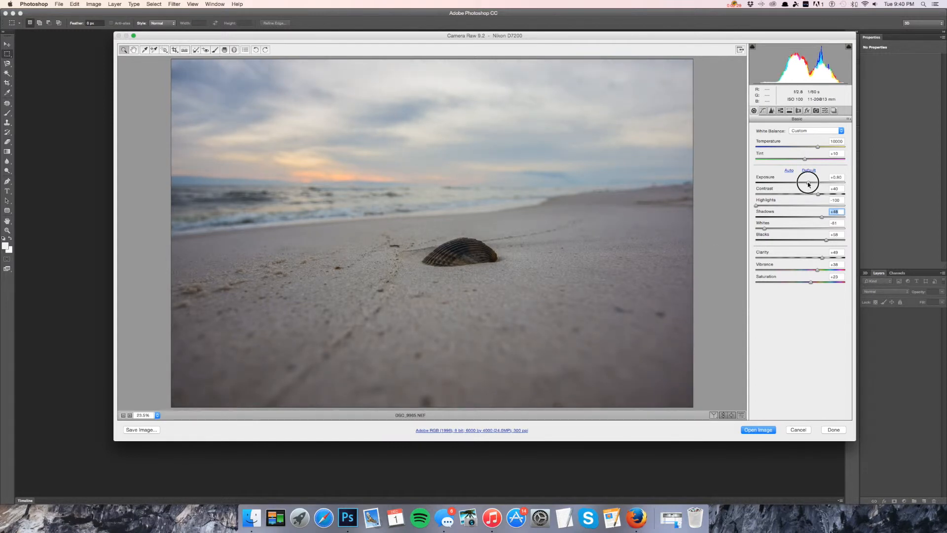
left_click(808, 184)
left_click(768, 431)
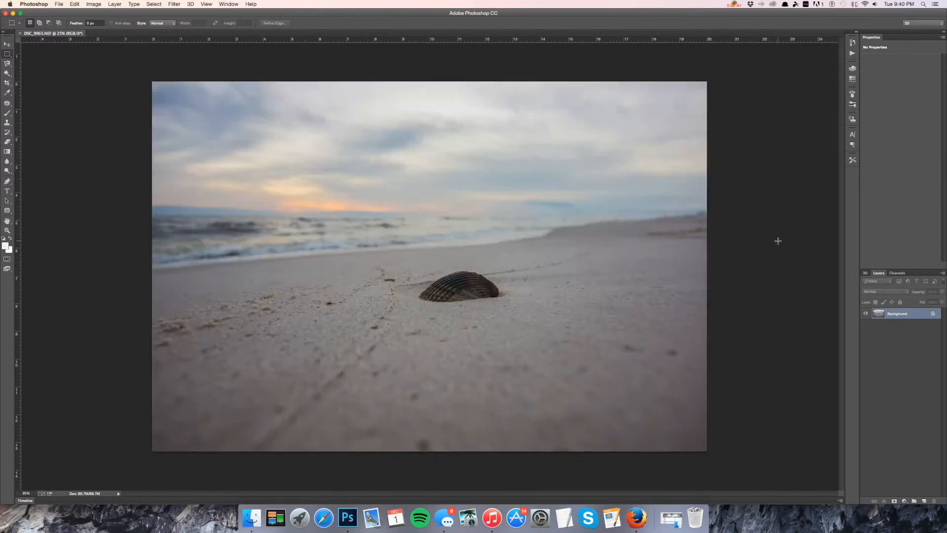
Duplicate the Background layer as Background copy.
right_click(898, 313)
left_click(863, 328)
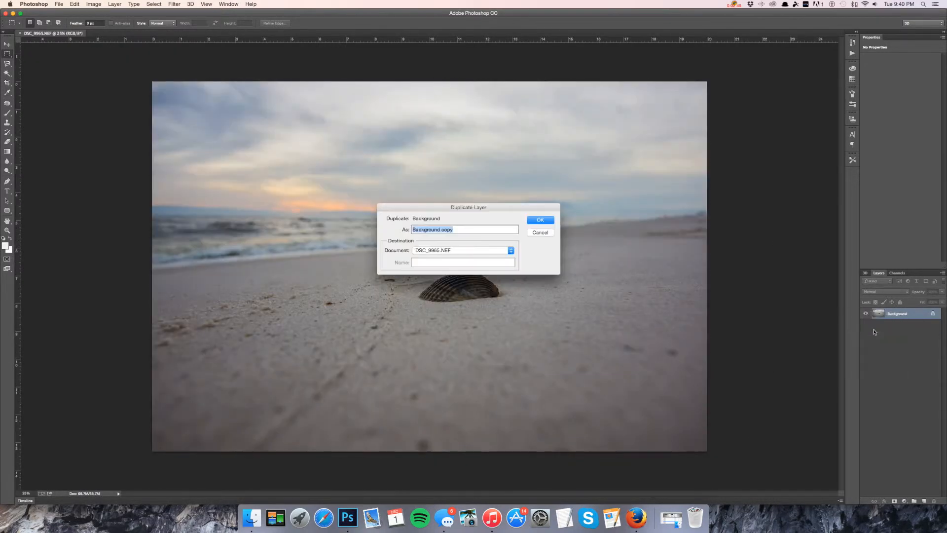
key("Return")
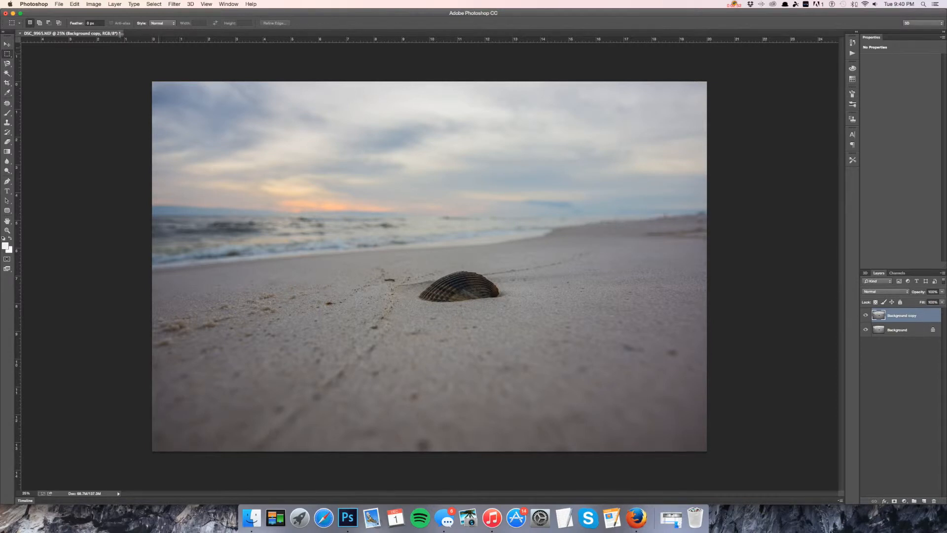
Try an Auto Levels adjustment on the copy layer and cancel it.
left_click(94, 4)
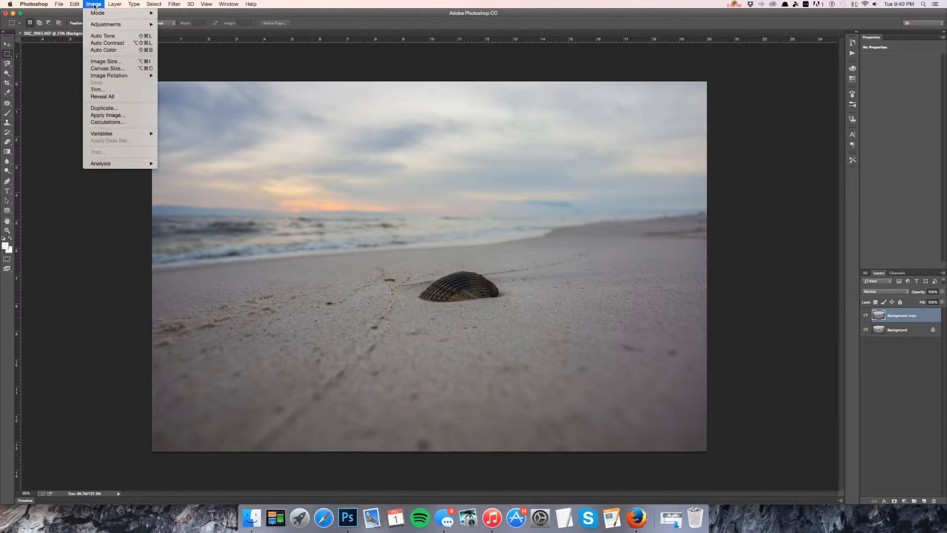
mouse_move(108, 23)
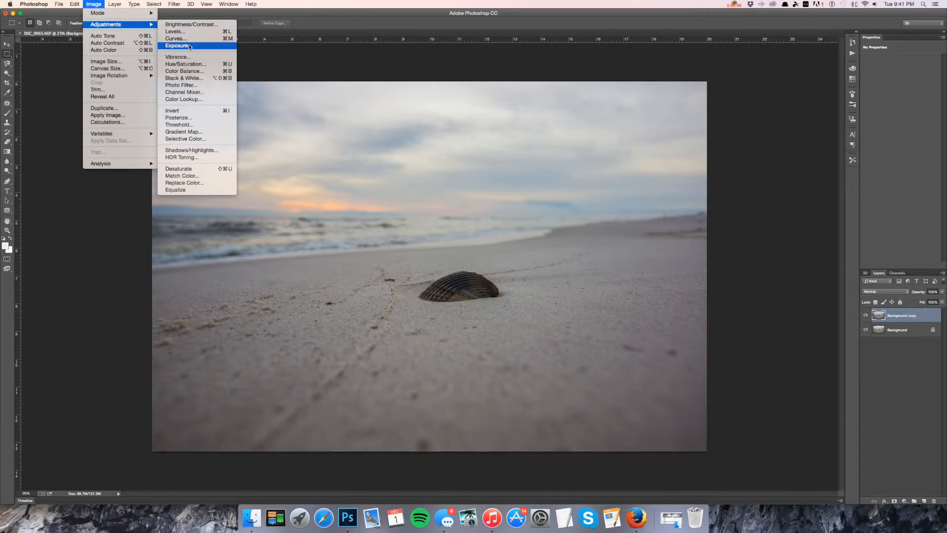
left_click(188, 31)
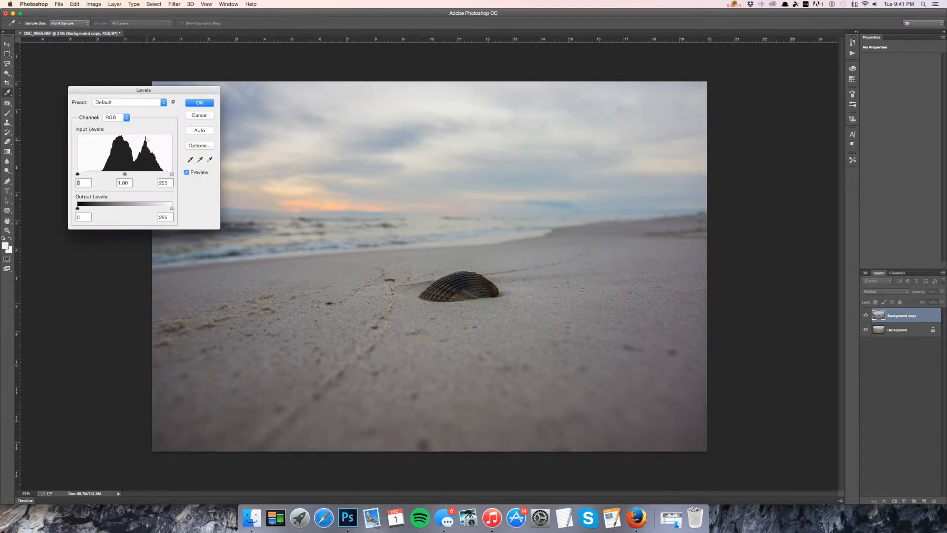
left_click(192, 130)
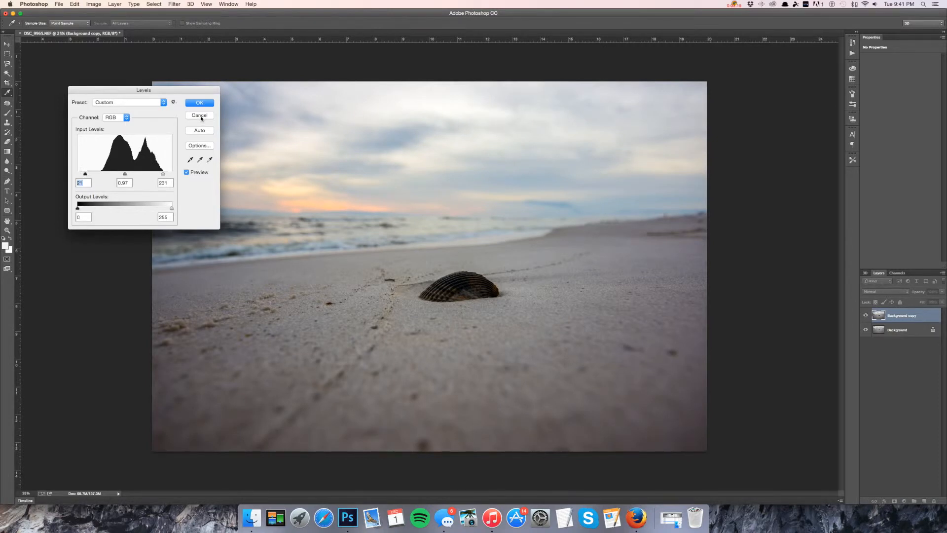
left_click(201, 118)
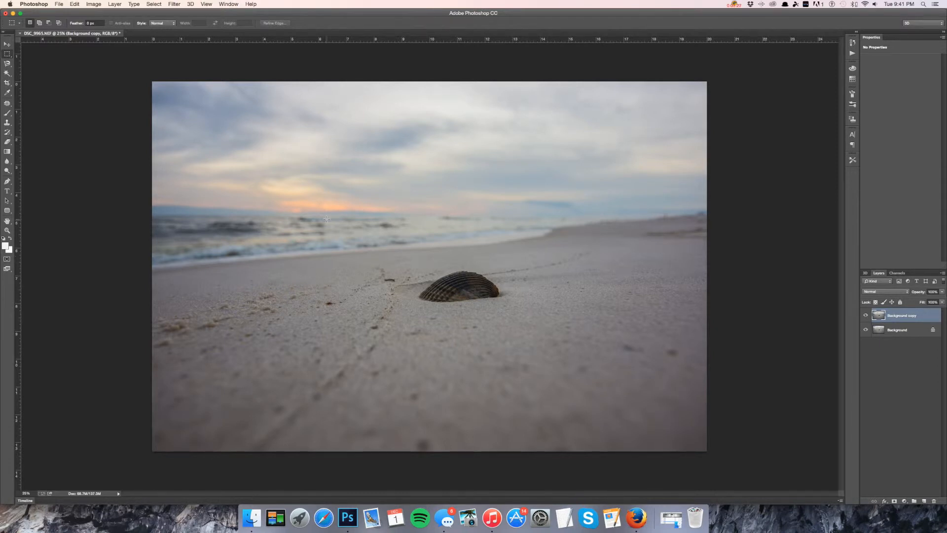
Open Shadows/Highlights and adjust the shadows and highlights amount, tonal width and radius sliders.
left_click(92, 5)
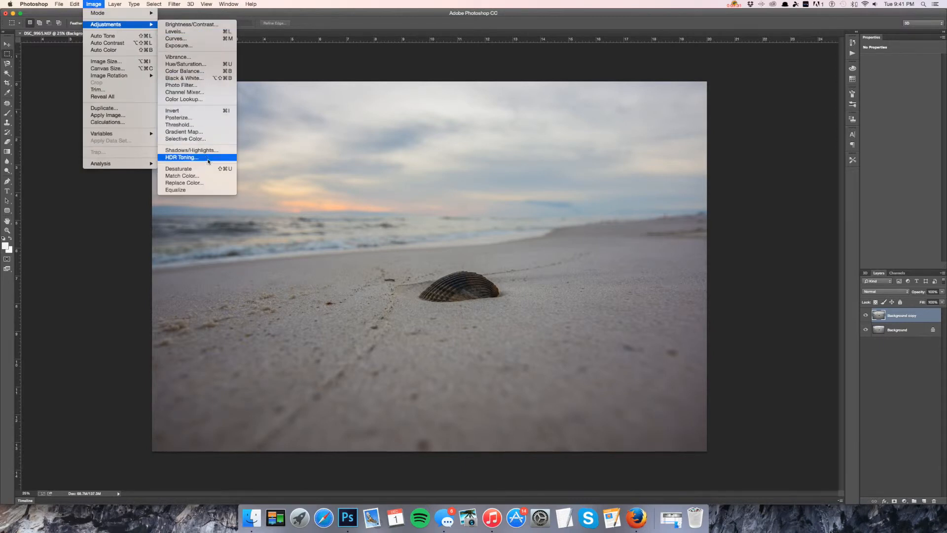
left_click(208, 150)
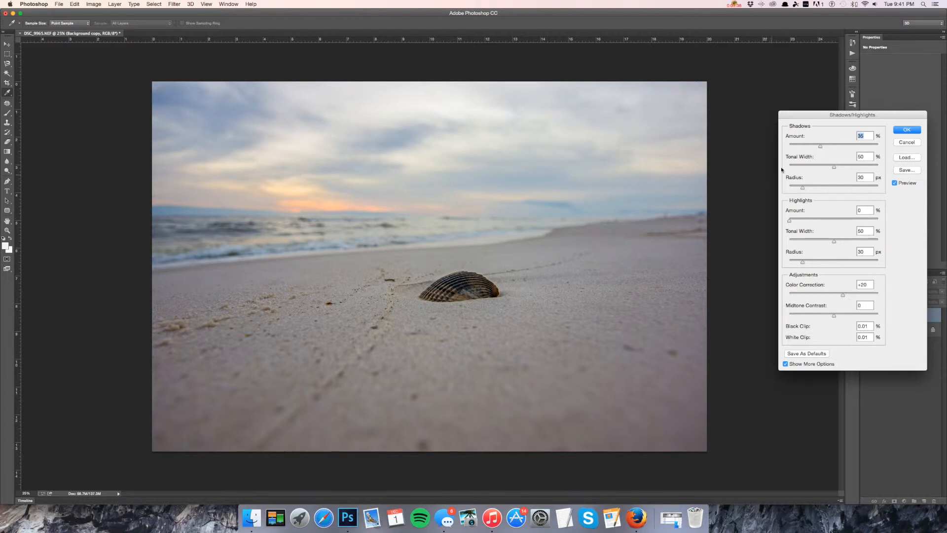
left_click_drag(814, 117, 726, 127)
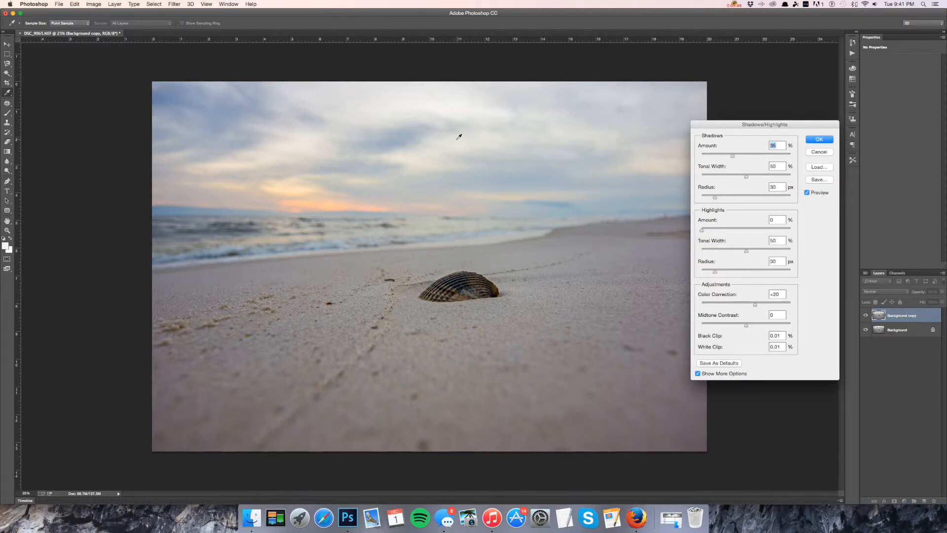
left_click_drag(701, 230, 730, 230)
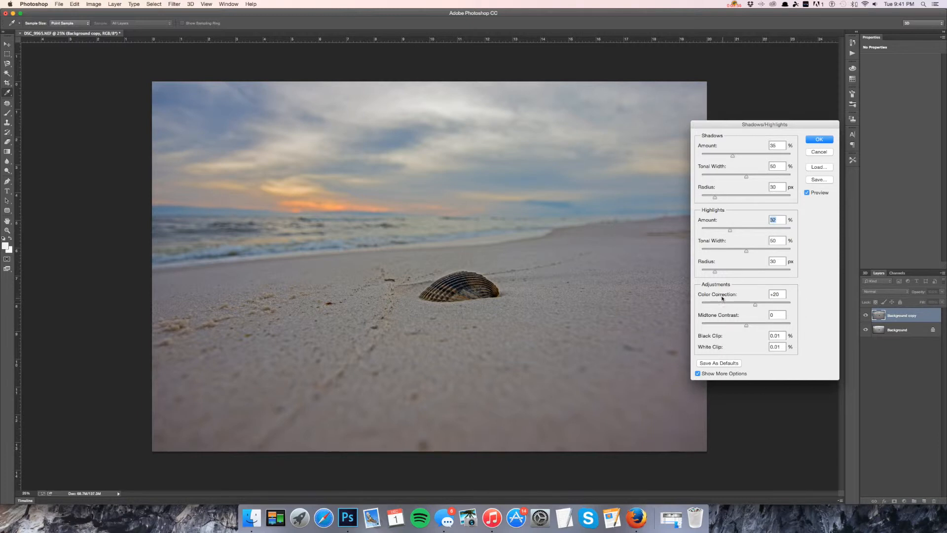
left_click_drag(732, 273, 731, 250)
left_click_drag(717, 199, 736, 157)
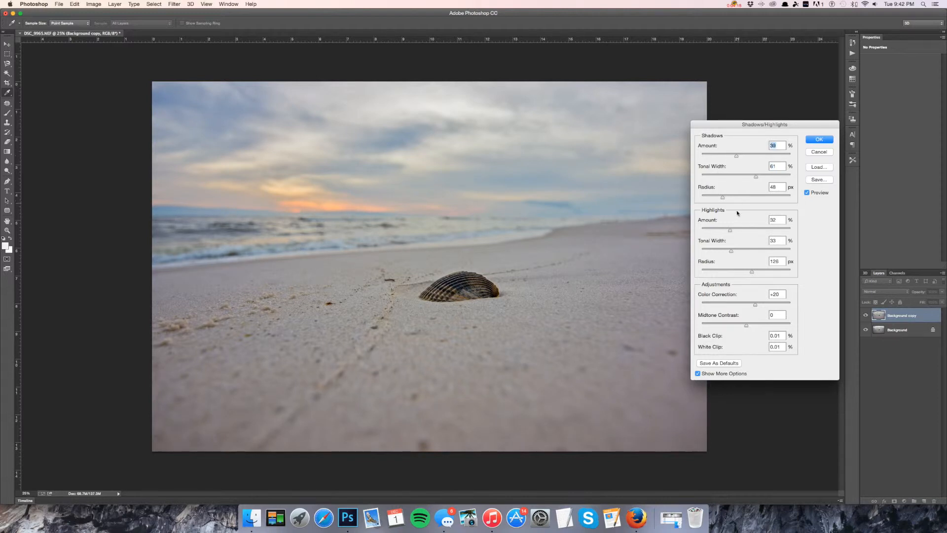
Set Shadows Radius to 146 px and Highlights Amount to 21%, Tonal Width to 39%, Radius to 76 px.
left_click_drag(723, 200, 718, 200)
left_click_drag(753, 272, 736, 273)
left_click(734, 253)
left_click_drag(735, 253, 720, 232)
left_click_drag(720, 199, 753, 179)
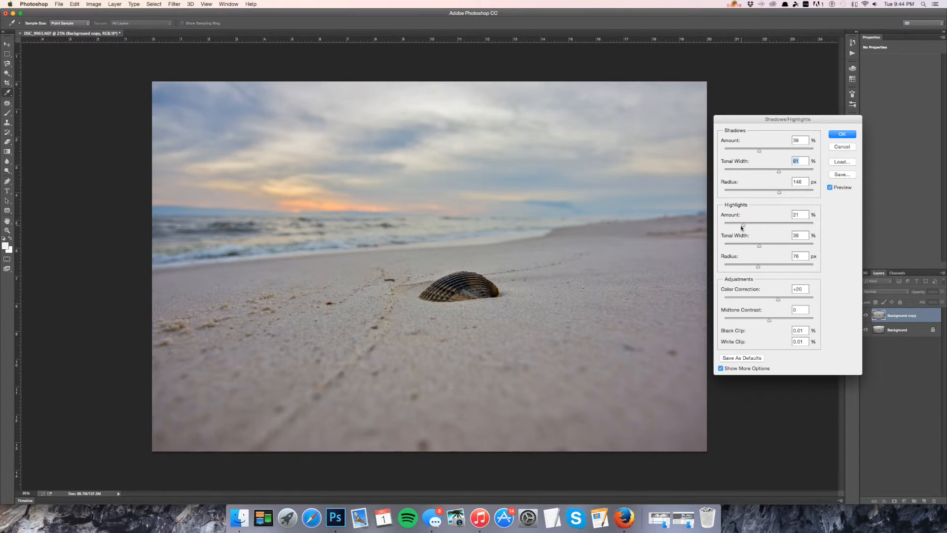
Set Highlights Amount to 56%, Tonal Width to 41% and Radius to 185 px.
left_click_drag(744, 225, 762, 247)
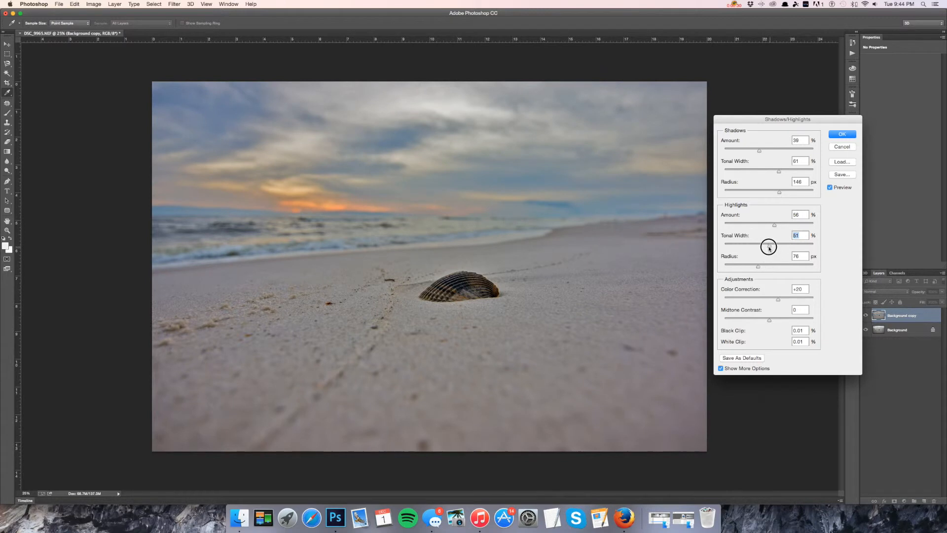
left_click_drag(763, 247, 788, 265)
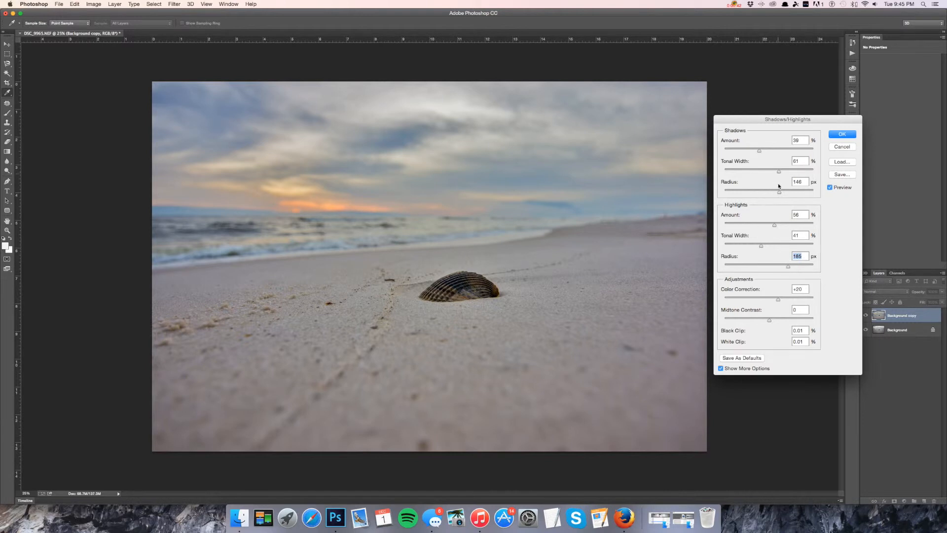
Set Shadows Amount to 48% and Shadows Radius to 97 px.
mouse_move(782, 193)
left_mouse_down()
mouse_move(732, 193)
mouse_move(780, 192)
mouse_move(767, 193)
left_mouse_up()
left_click_drag(759, 151, 773, 172)
left_click_drag(773, 171, 778, 174)
left_click(777, 174)
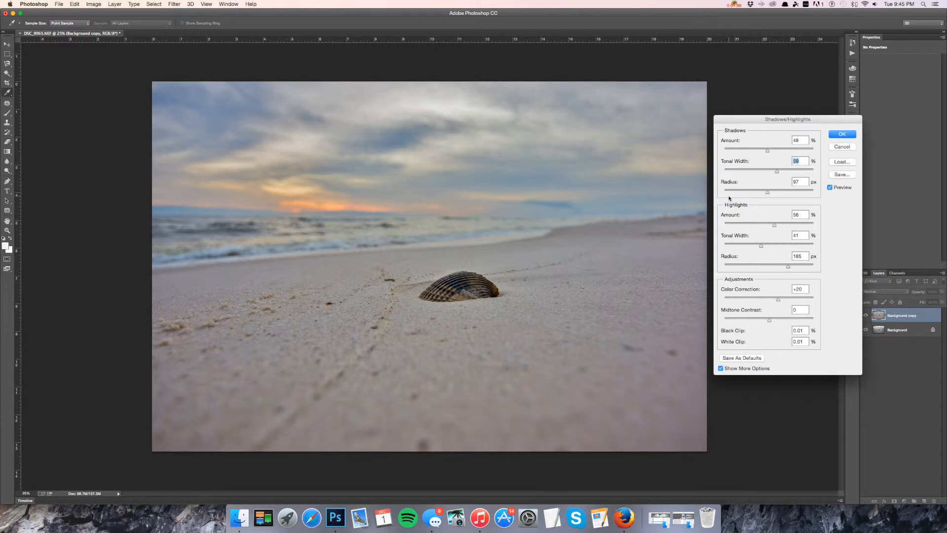
Raise Midtone Contrast by one step and apply the Shadows/Highlights adjustment.
left_click(770, 321)
key("Up")
left_click(842, 134)
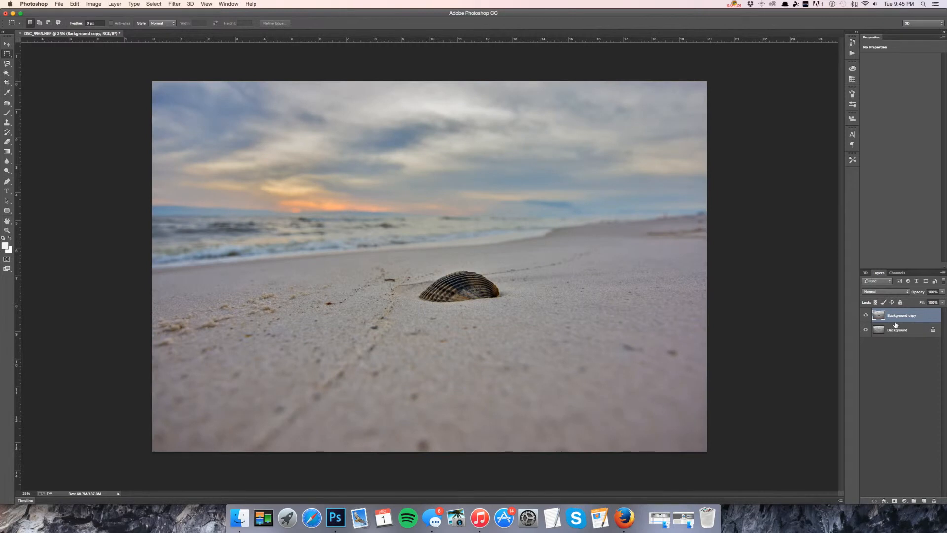
Toggle the copy layer's visibility off and on to compare before and after.
left_click(866, 316)
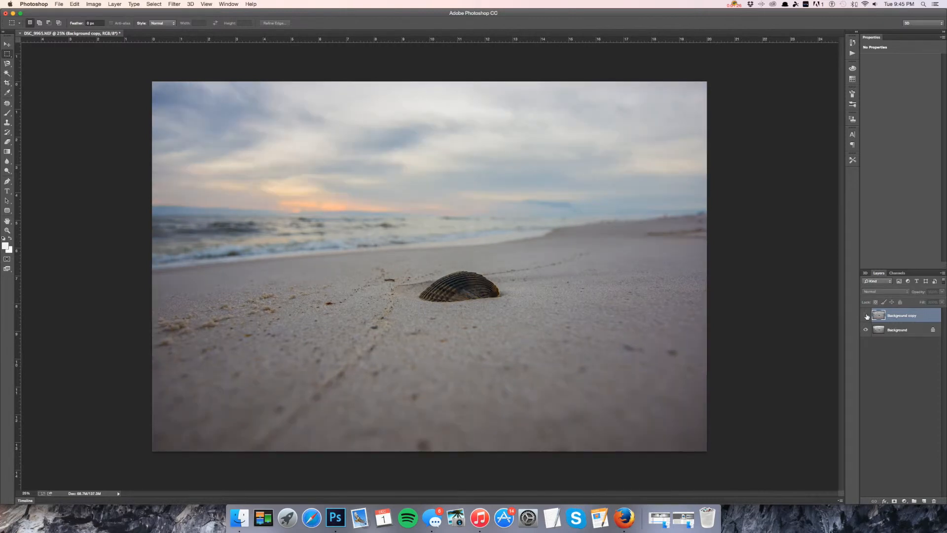
left_click(866, 316)
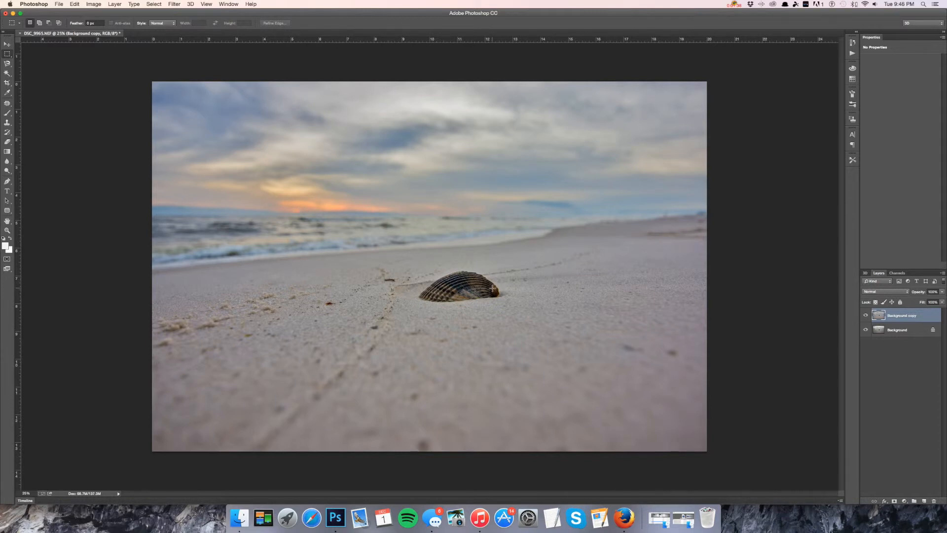
left_click(93, 4)
mouse_move(111, 28)
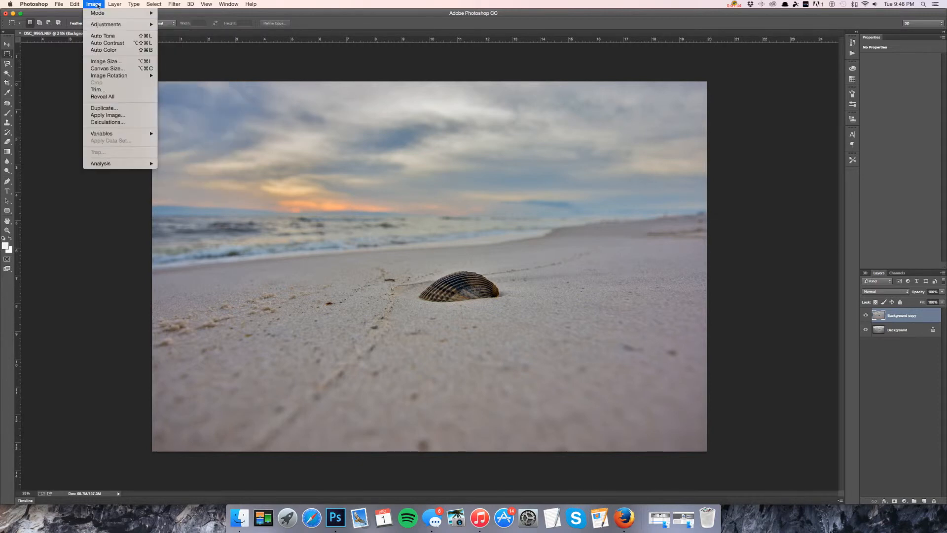
left_click(98, 5)
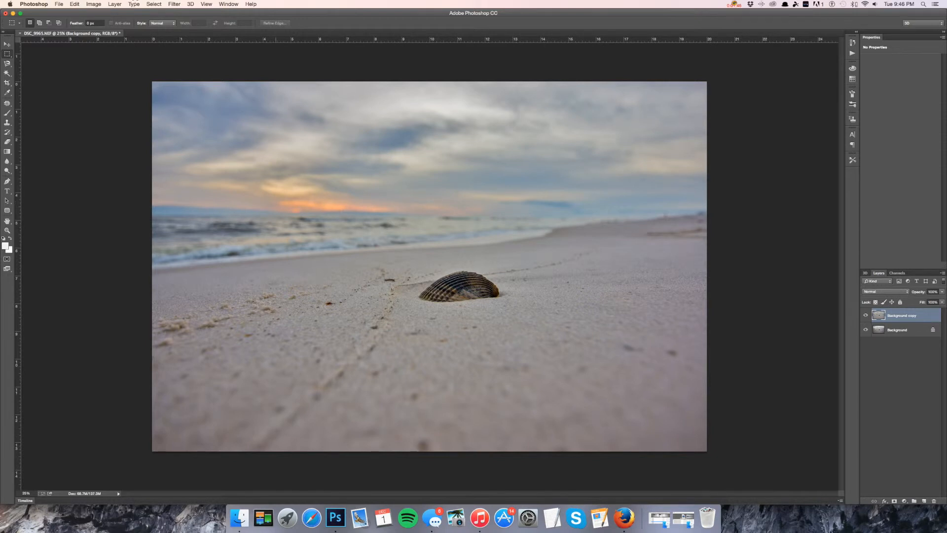
Open Selective Color and adjust the Reds' Cyan, Magenta, Yellow and Black sliders, raising Black to +11%.
left_click(93, 4)
mouse_move(110, 24)
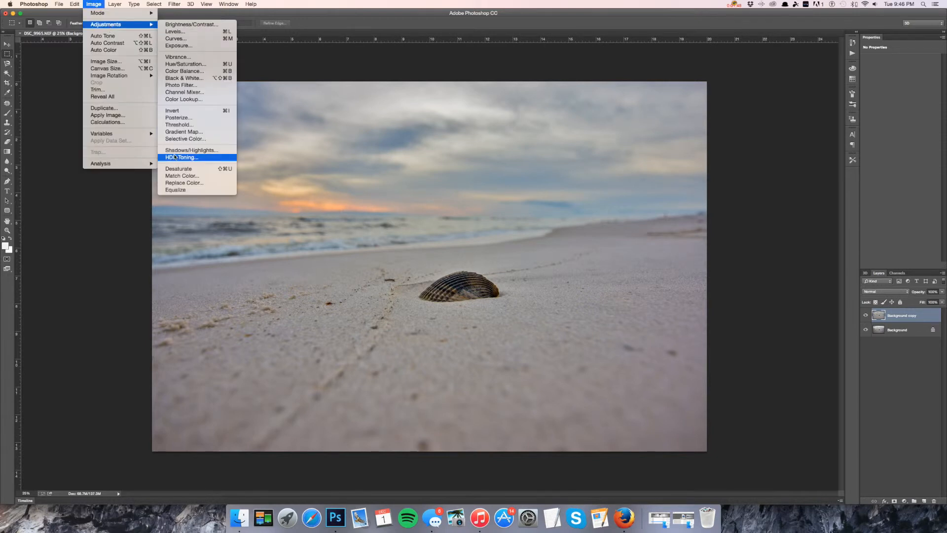
left_click(189, 139)
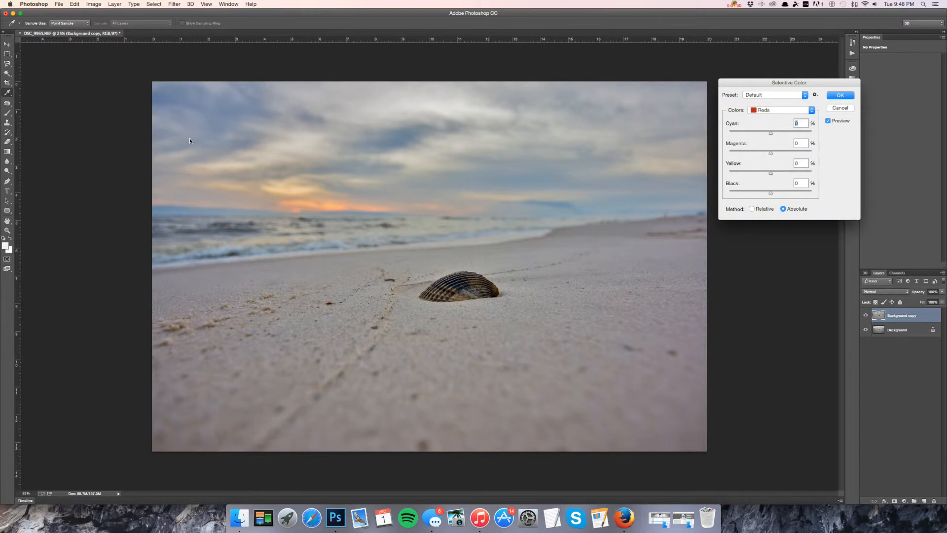
left_click(766, 112)
left_click(766, 111)
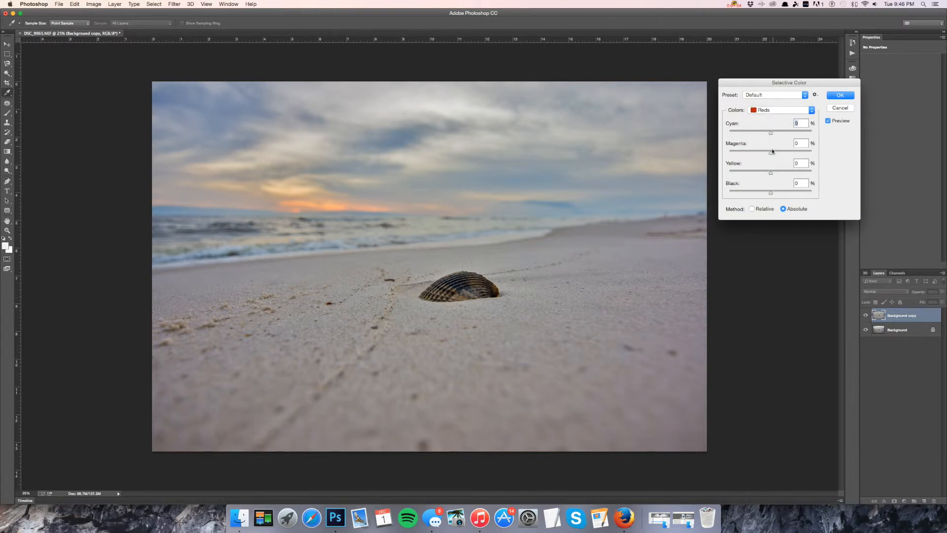
left_click(772, 173)
left_click_drag(771, 153, 770, 154)
key("Up")
key("Up")
key("Up")
left_click(772, 193)
key("Up")
key("Up")
key("Up")
key("Up")
left_click_drag(772, 134, 770, 135)
Switch Selective Color to Yellows, nudge the Magenta and Black sliders, and apply the adjustment.
left_click(767, 109)
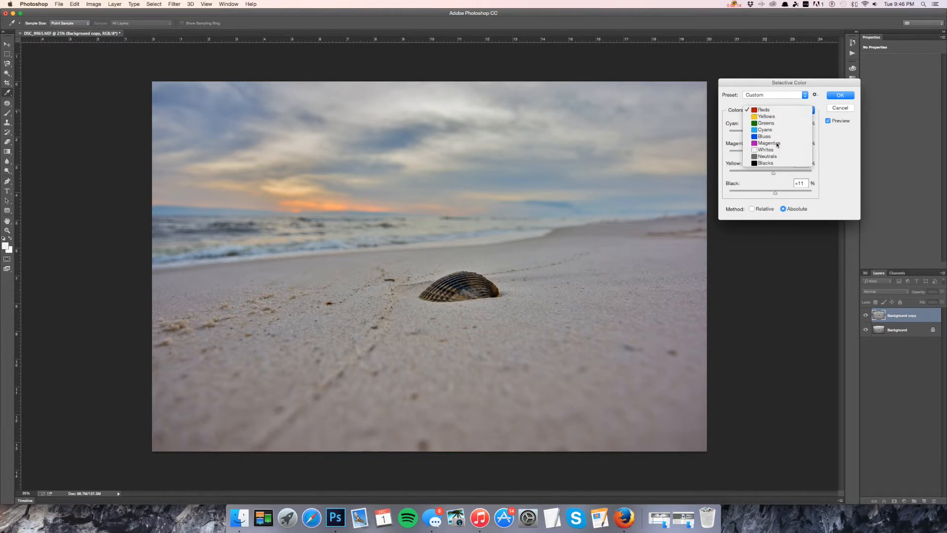
left_click(768, 117)
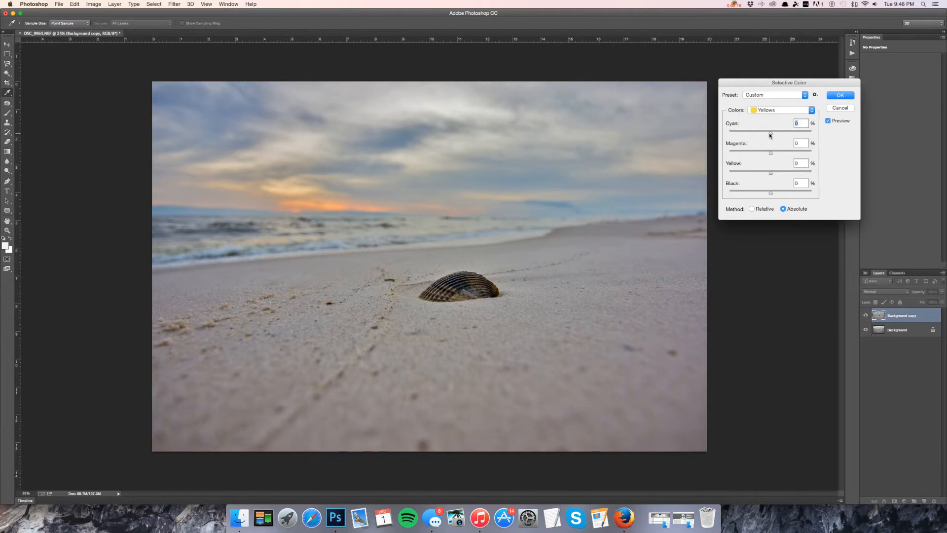
left_click_drag(771, 154, 772, 153)
left_click_drag(772, 193, 772, 195)
left_click(835, 97)
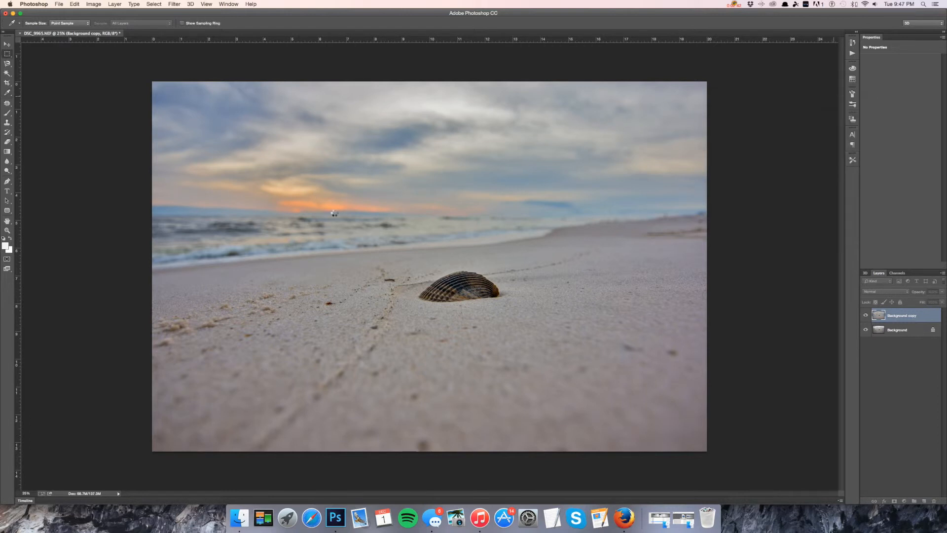
Straighten the photo with the Crop tool's Straighten option by drawing a line along the horizon.
key("m")
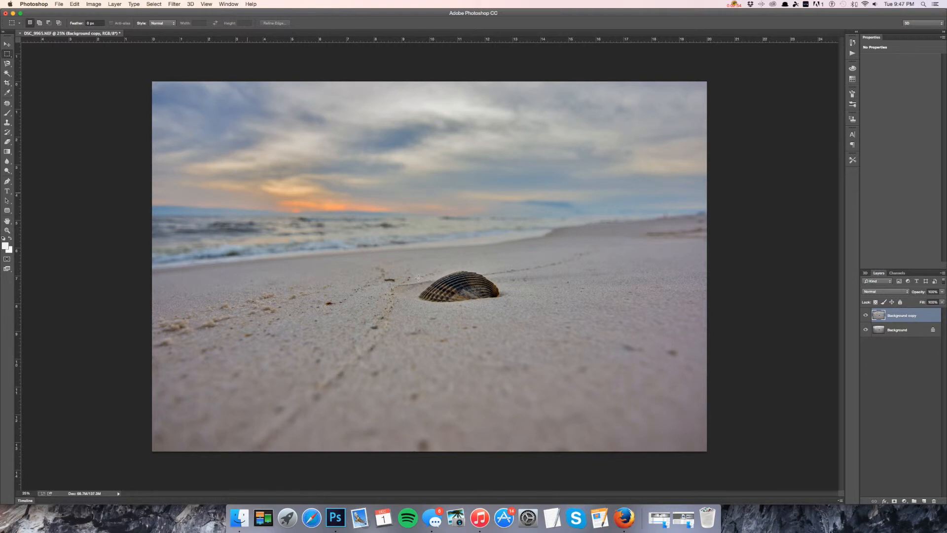
left_click(7, 43)
left_click(7, 53)
left_click(7, 82)
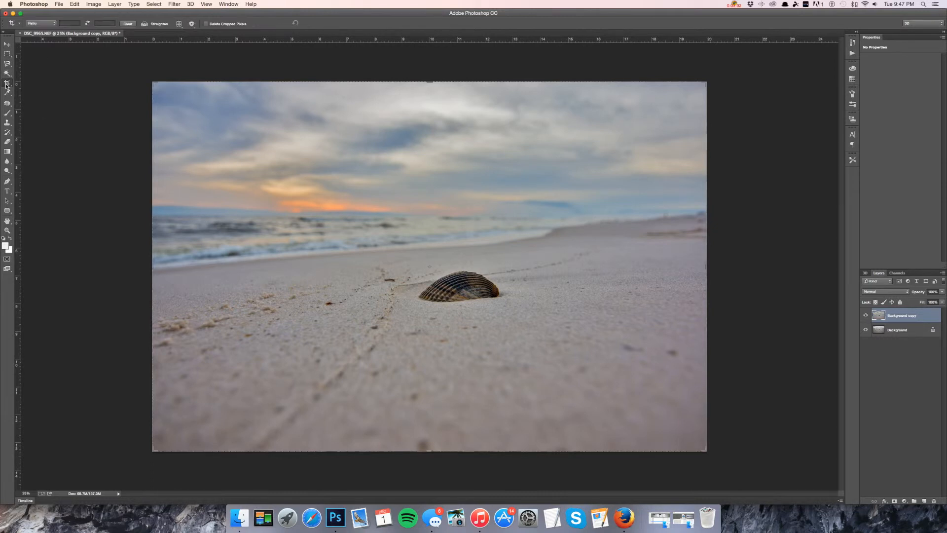
left_click(144, 25)
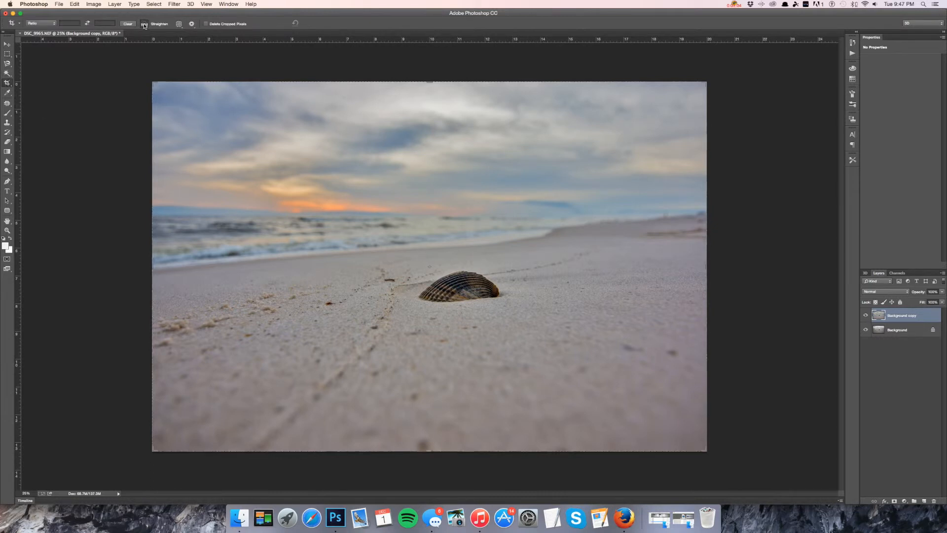
left_click(154, 217)
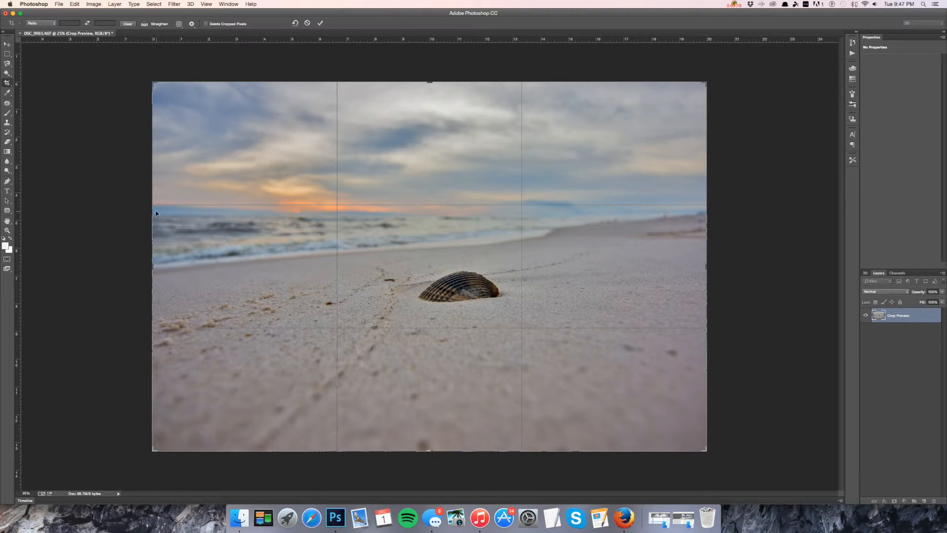
left_click(144, 24)
mouse_move(153, 213)
left_mouse_down()
mouse_move(444, 203)
mouse_move(707, 210)
left_mouse_up()
left_click(144, 24)
left_click_drag(151, 204, 706, 212)
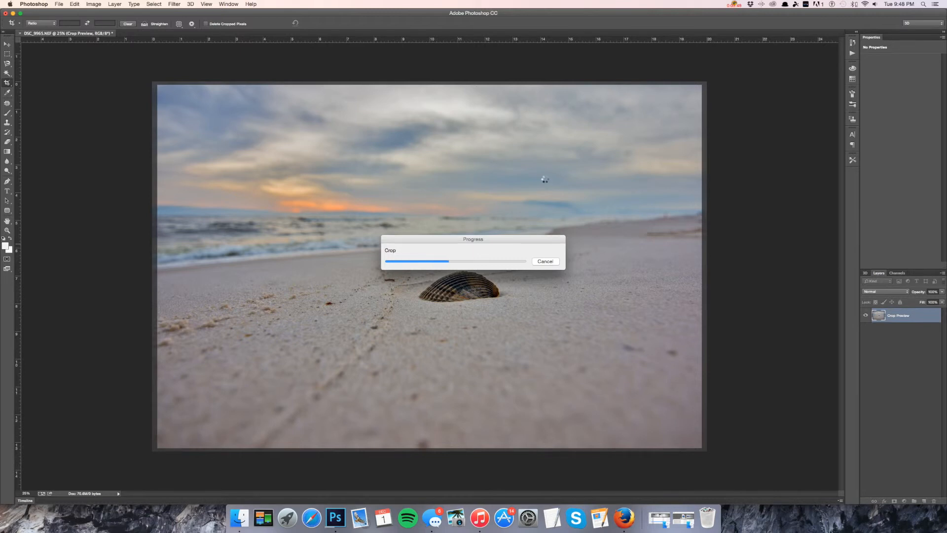
left_click(735, 4)
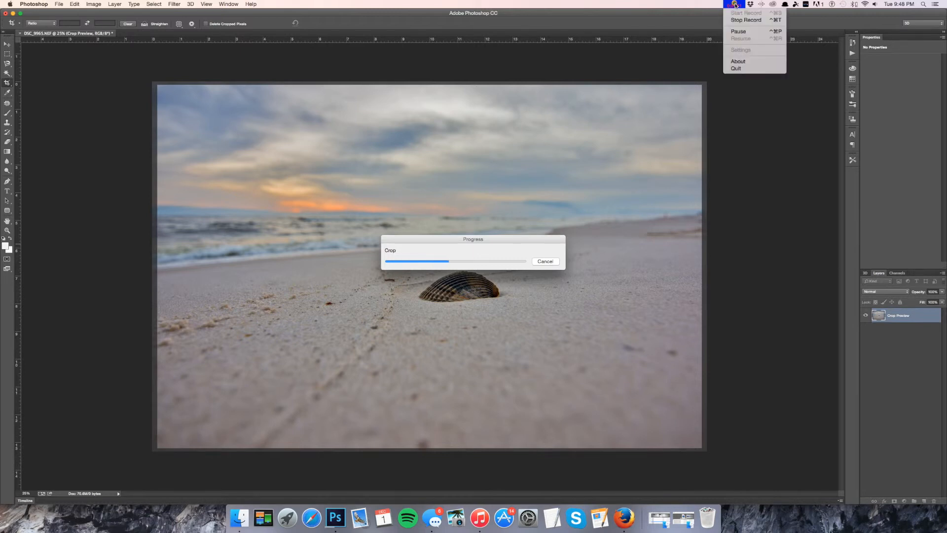
left_click(739, 31)
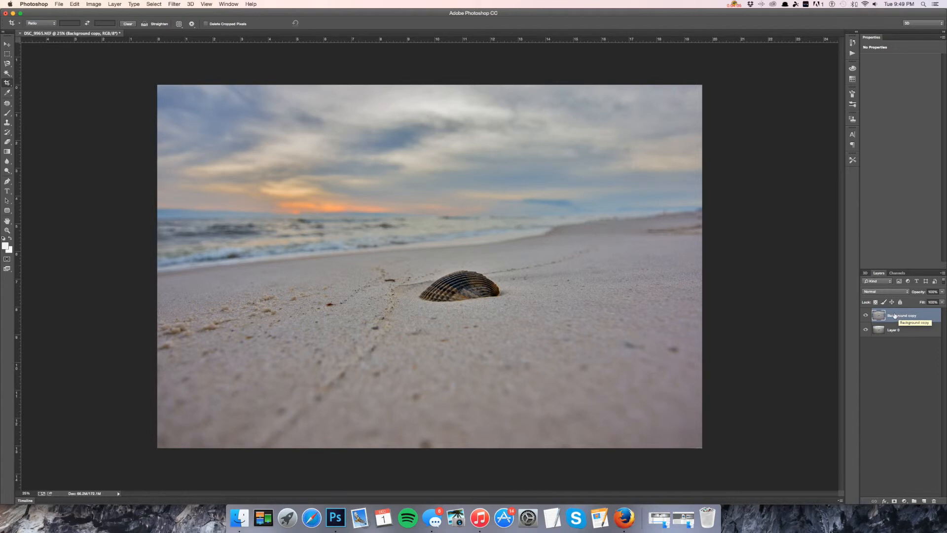
Start HDR Toning and agree to flatten the document.
left_click(59, 4)
mouse_move(94, 4)
mouse_move(107, 25)
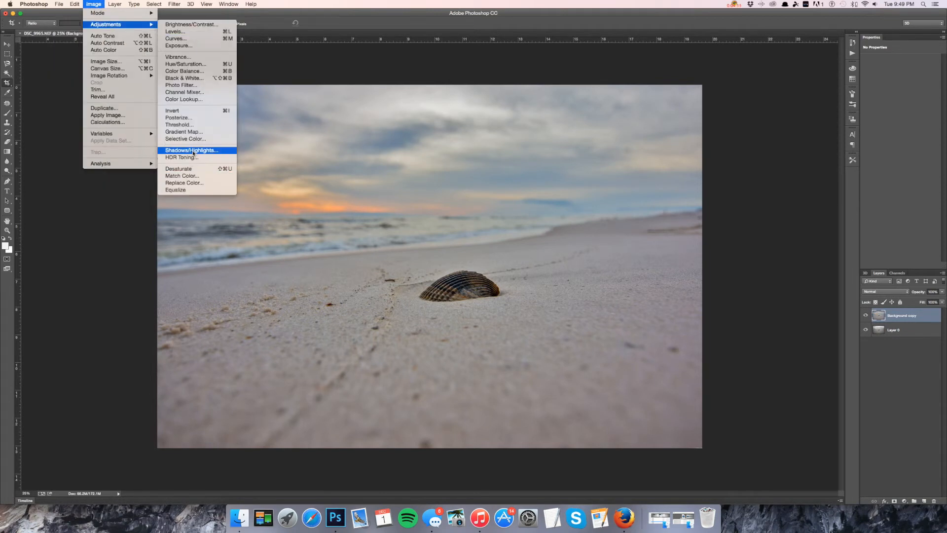
left_click(204, 157)
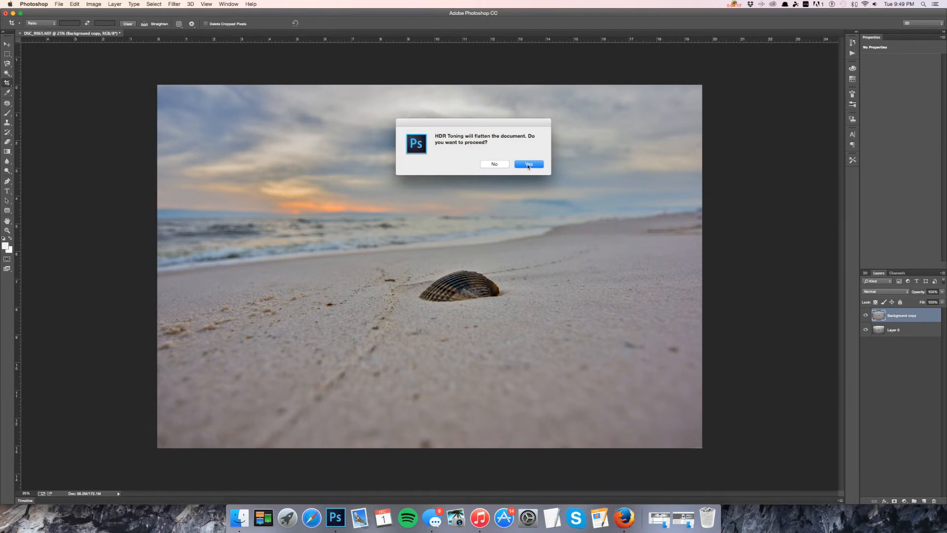
left_click(528, 164)
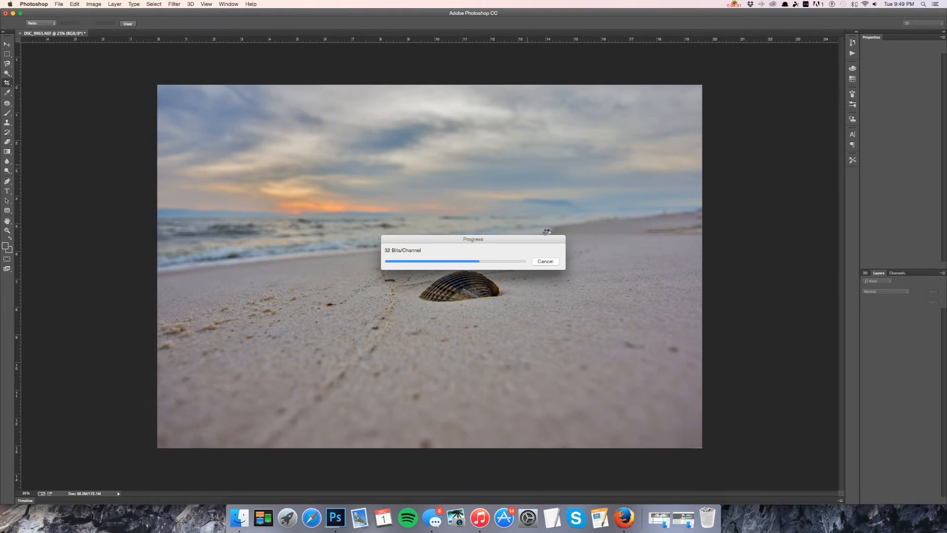
left_click(735, 4)
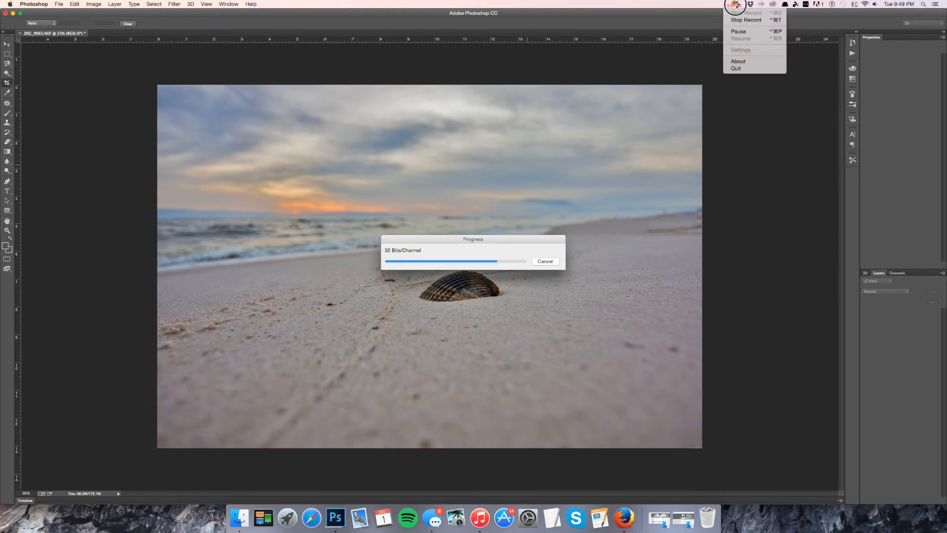
left_click(739, 31)
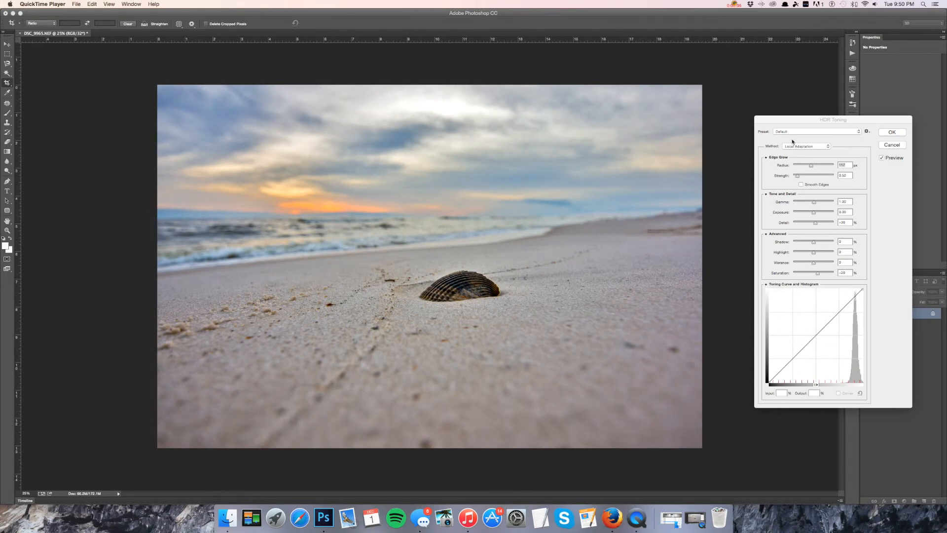
Choose the Saturated preset in the HDR Toning dialog.
left_click_drag(797, 120, 733, 105)
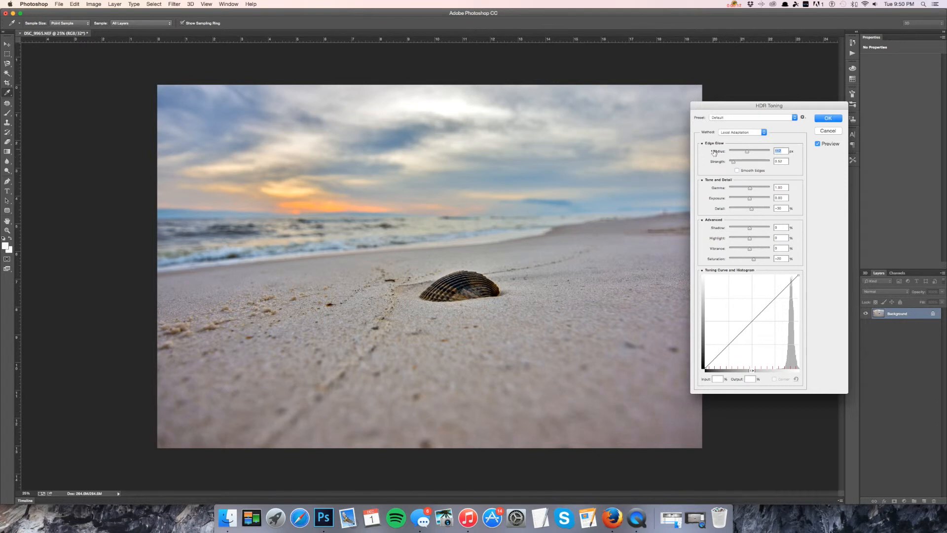
left_click_drag(749, 152, 728, 153)
left_click_drag(733, 162, 725, 163)
left_click(727, 118)
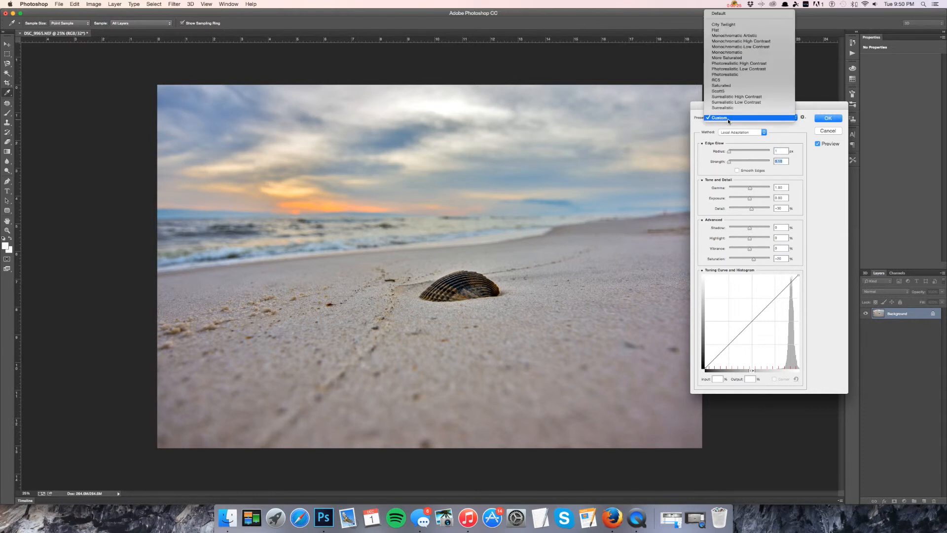
left_click(728, 86)
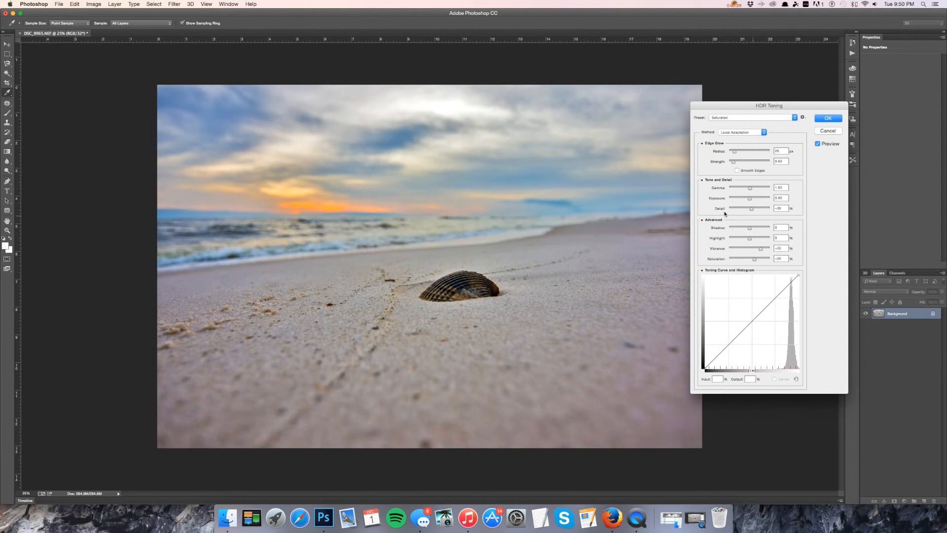
Adjust the HDR Toning Gamma and Exposure sliders.
left_click_drag(750, 188, 754, 190)
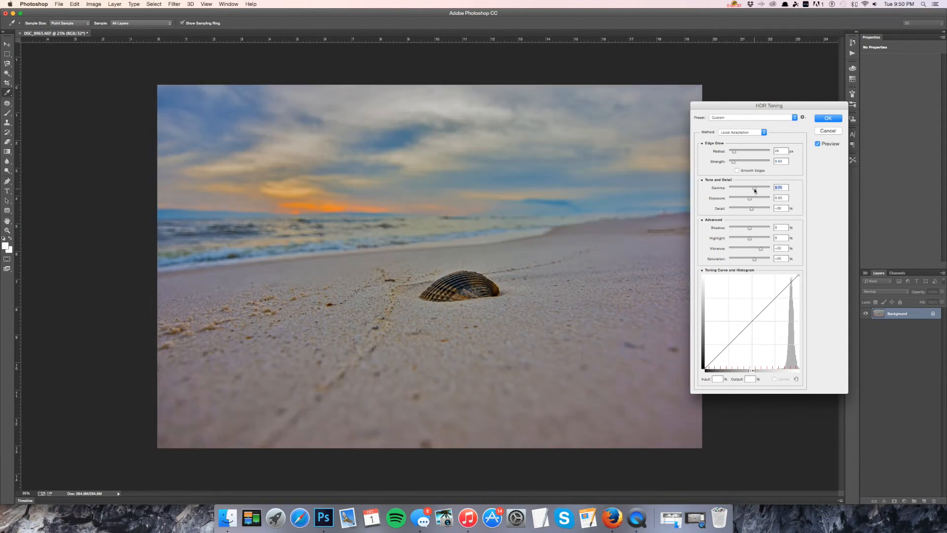
left_click_drag(754, 190, 752, 191)
left_click_drag(751, 190, 750, 190)
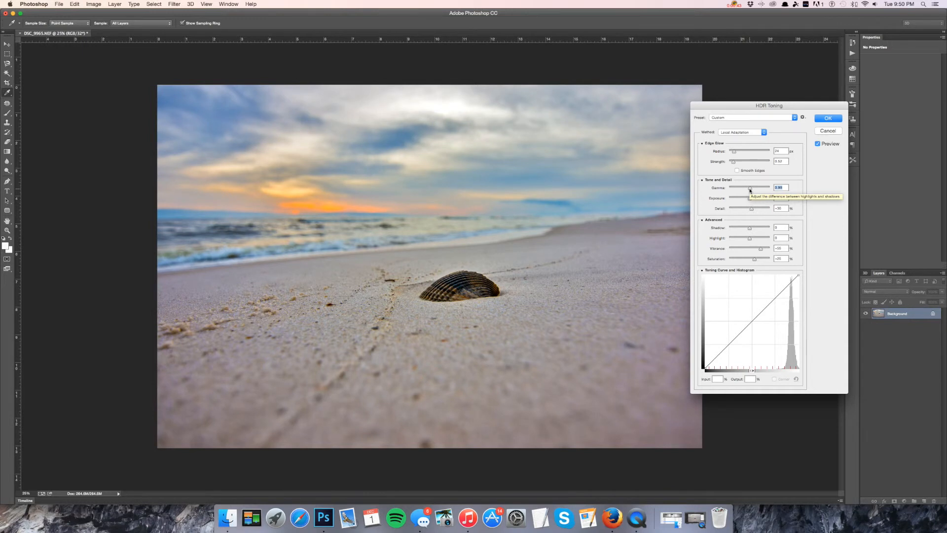
left_click_drag(749, 191, 750, 190)
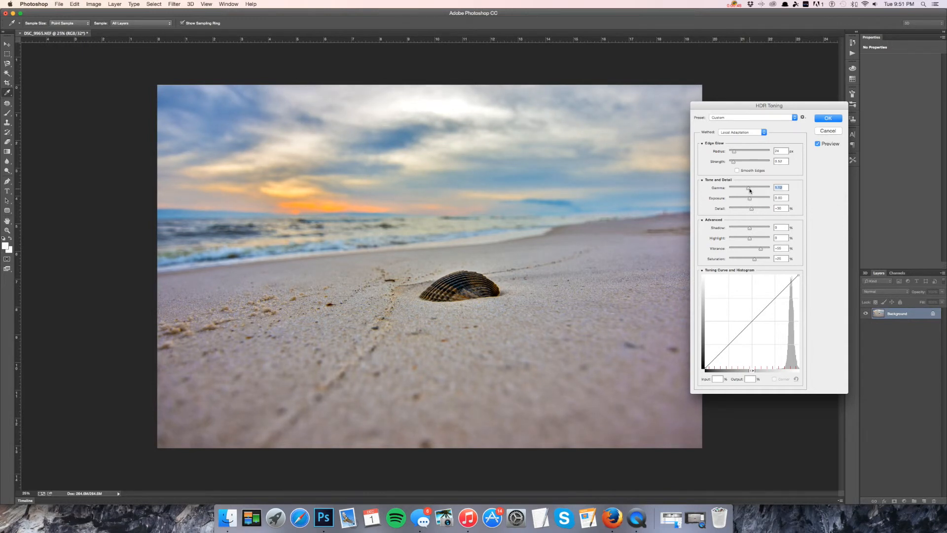
left_click_drag(751, 199, 752, 200)
Lower the HDR Toning Detail value and fine-tune its slider.
left_click(783, 209)
key("Down")
key("Down")
key("Down")
key("Down")
key("Down")
key("Down")
key("Down")
key("Down")
key("Down")
left_click_drag(750, 211, 753, 211)
Adjust the HDR Toning Shadow value and the Highlight slider.
left_click_drag(750, 227, 750, 227)
key("Up")
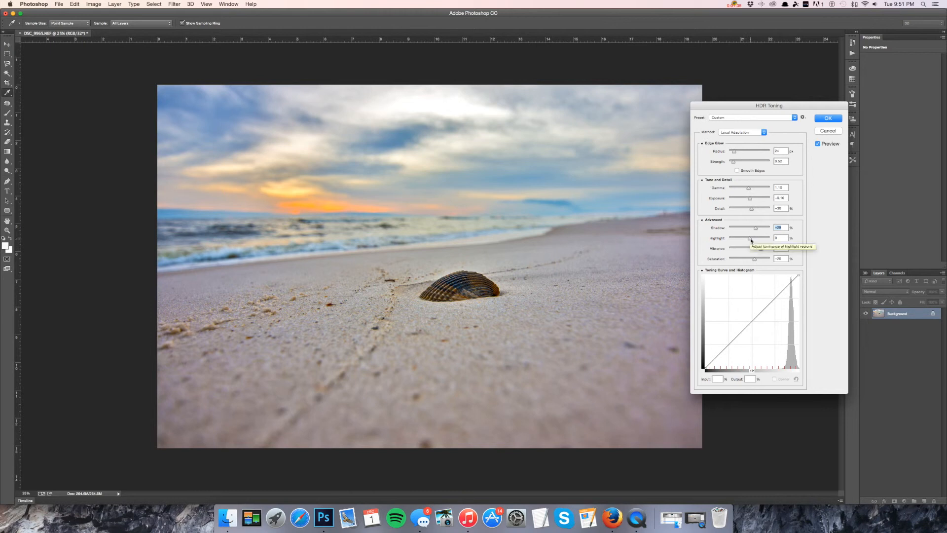
key("shift+Down")
key("shift+Down")
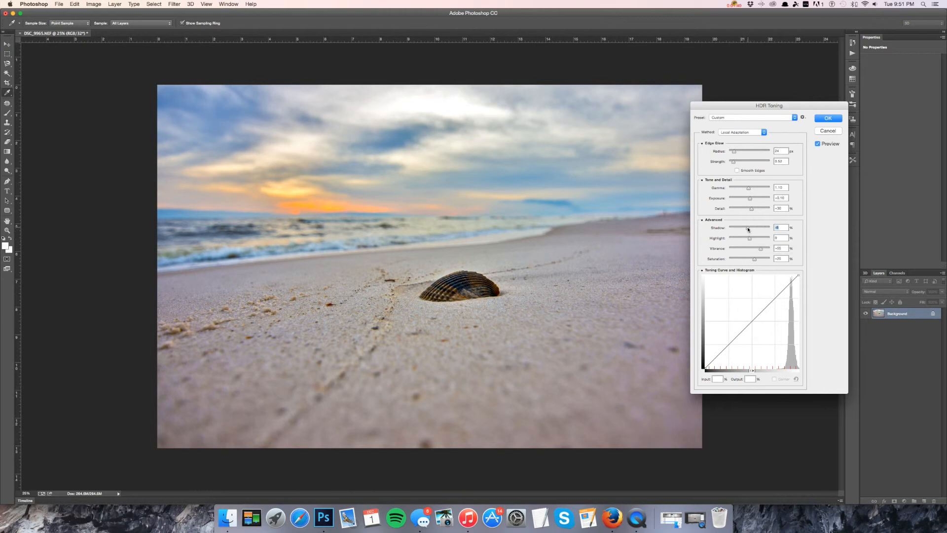
mouse_move(746, 228)
left_mouse_down()
mouse_move(757, 229)
mouse_move(749, 240)
left_mouse_up()
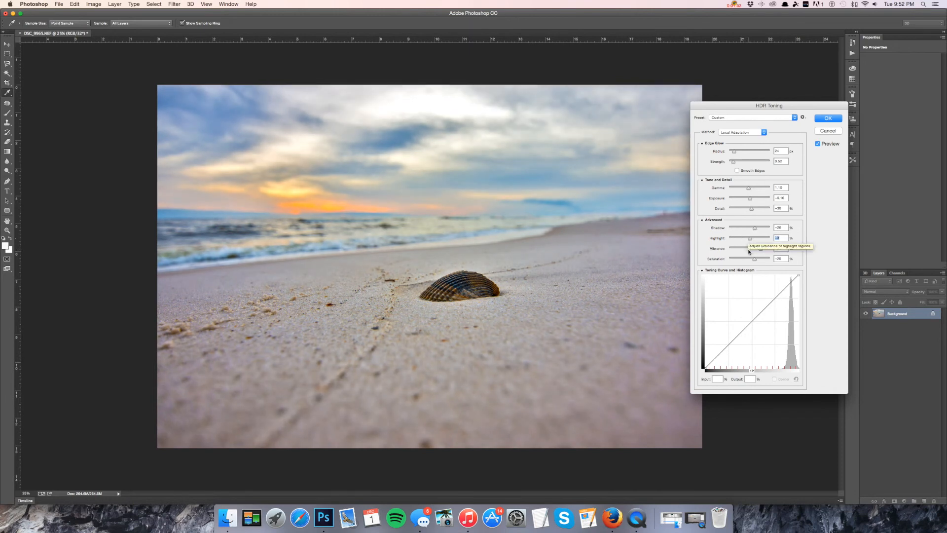
Set the HDR Toning Vibrance and Saturation and fine-tune Highlight.
mouse_move(759, 248)
left_mouse_down()
mouse_move(749, 260)
mouse_move(755, 249)
left_mouse_up()
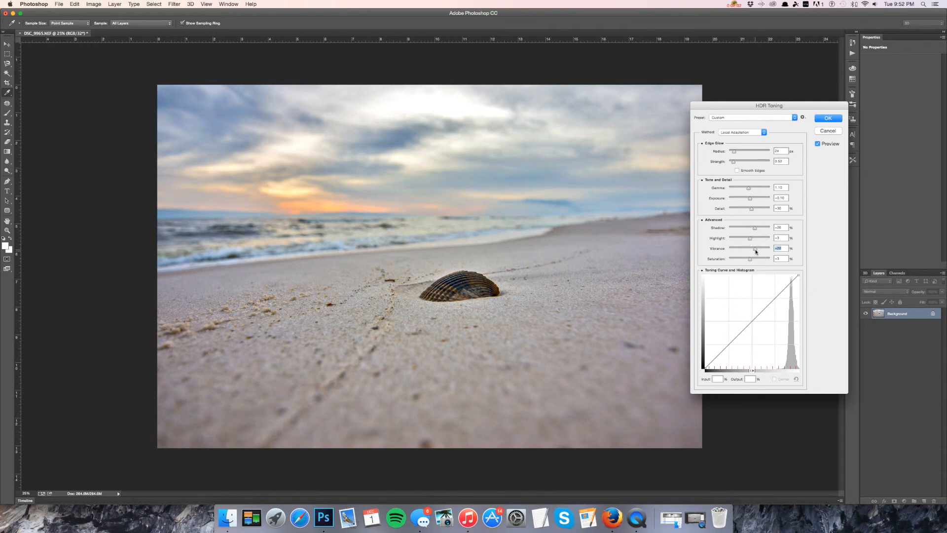
left_click(751, 259)
left_click_drag(753, 240, 752, 240)
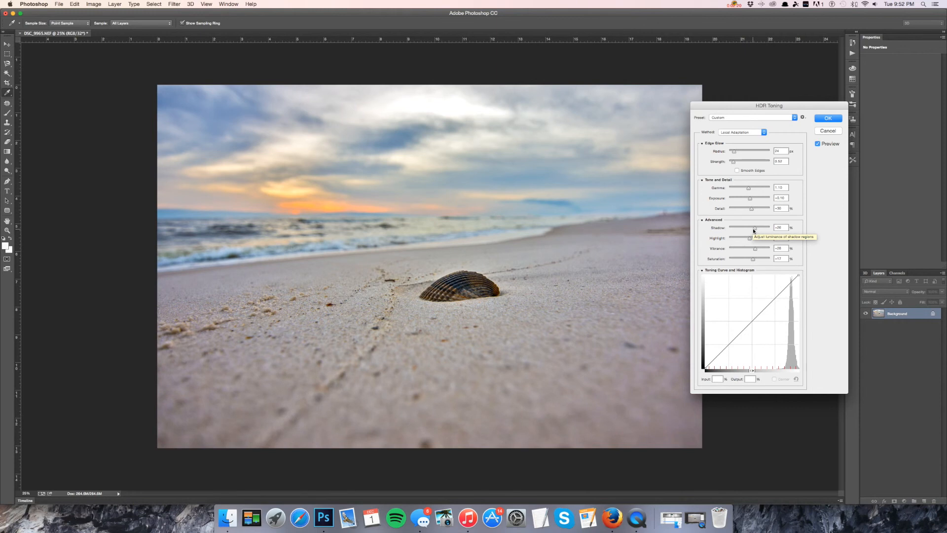
Enable Smooth Edges, tweak the Edge Glow Radius and Strength, and apply HDR Toning.
left_click(737, 170)
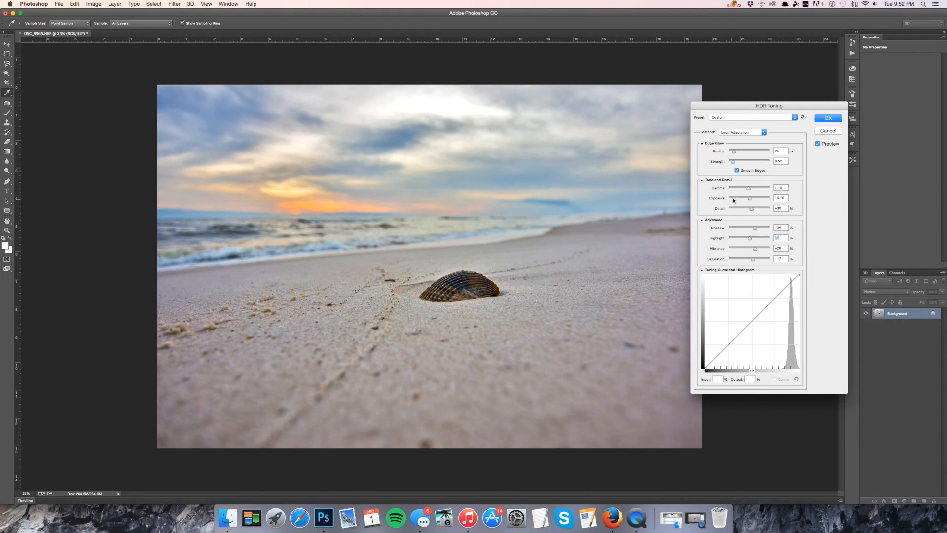
left_click(736, 170)
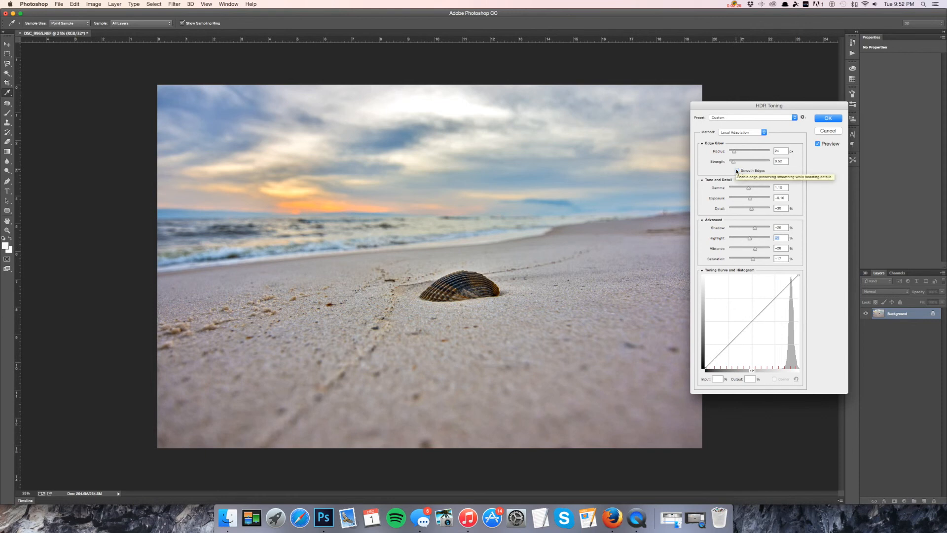
left_click(737, 170)
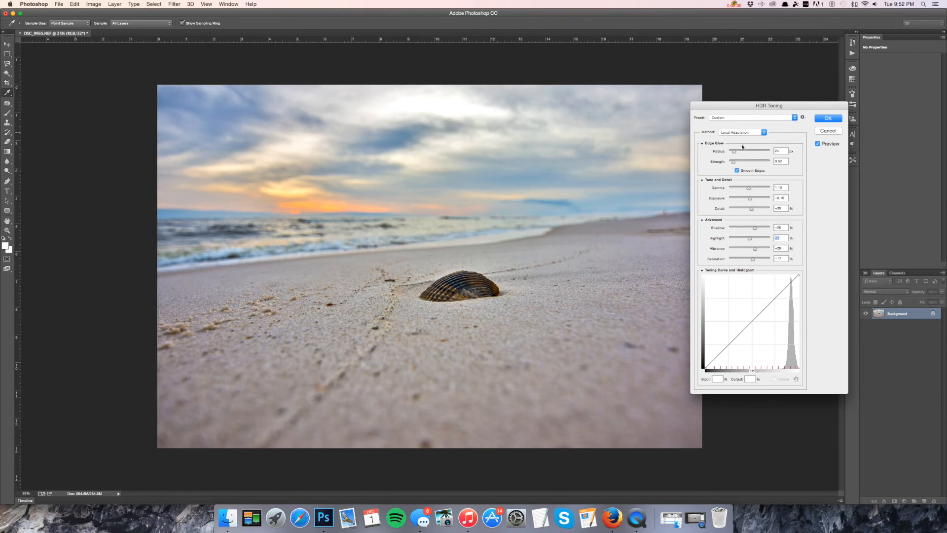
left_click_drag(733, 151, 732, 153)
left_click_drag(734, 162, 736, 163)
left_click(733, 162)
left_click(816, 119)
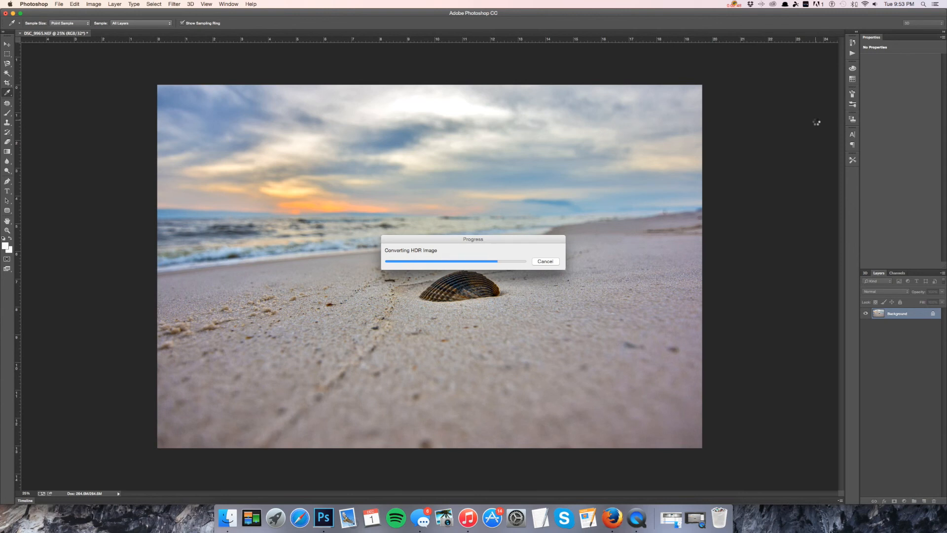
key("c")
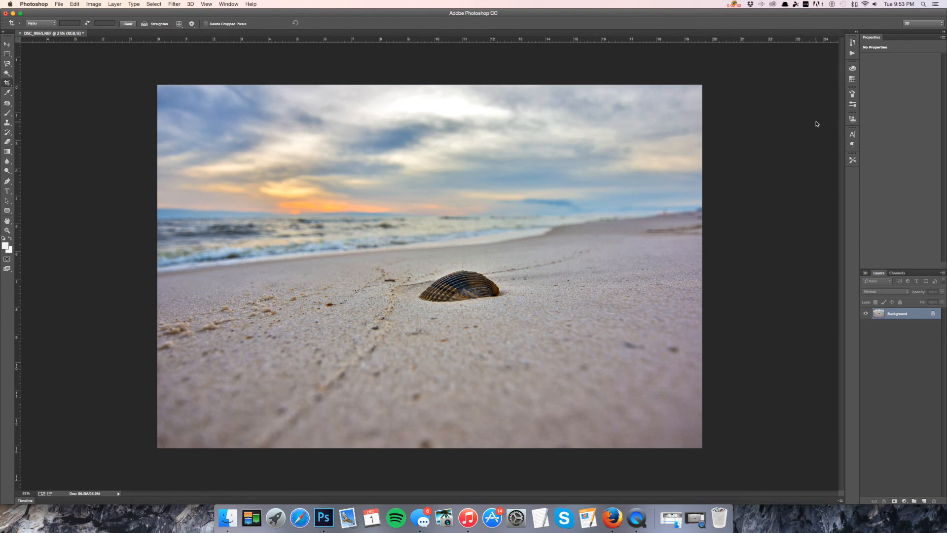
left_click(236, 518)
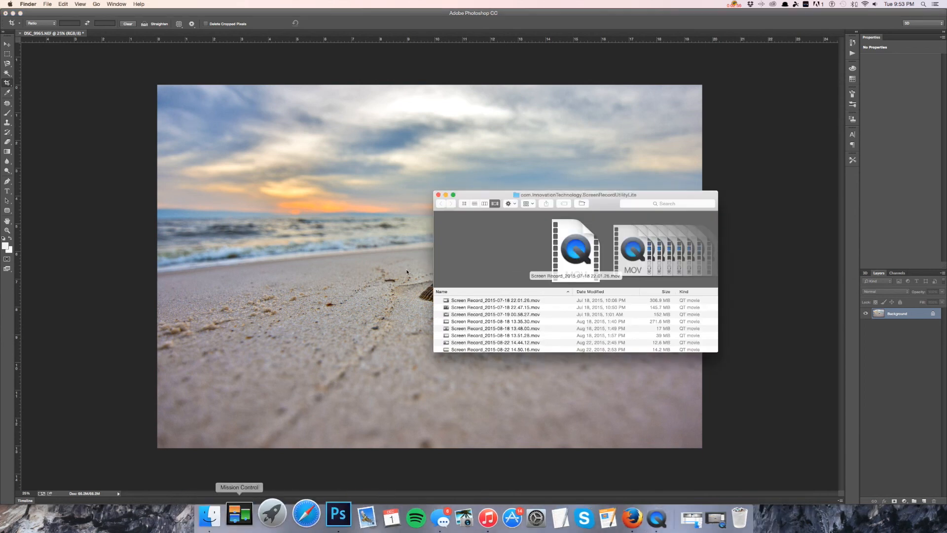
key("super+w")
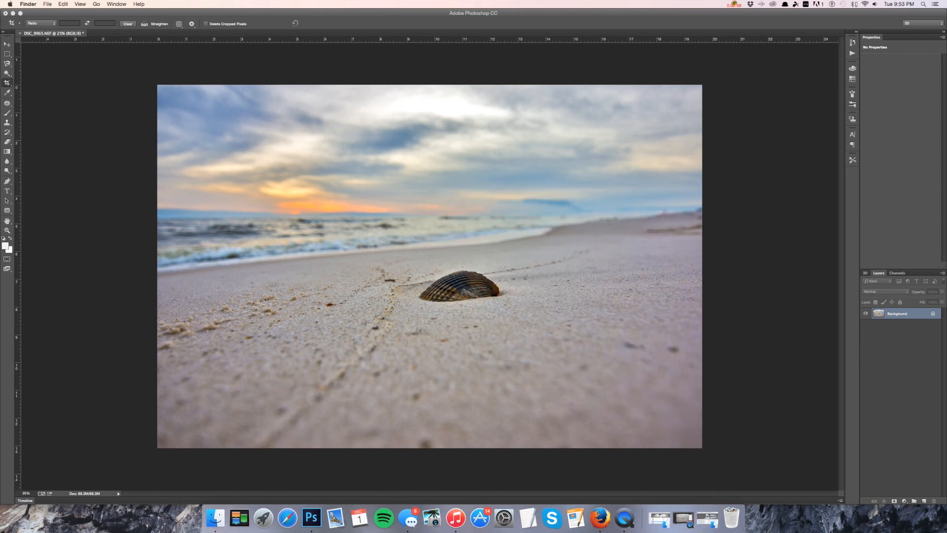
right_click(207, 512)
left_click(246, 385)
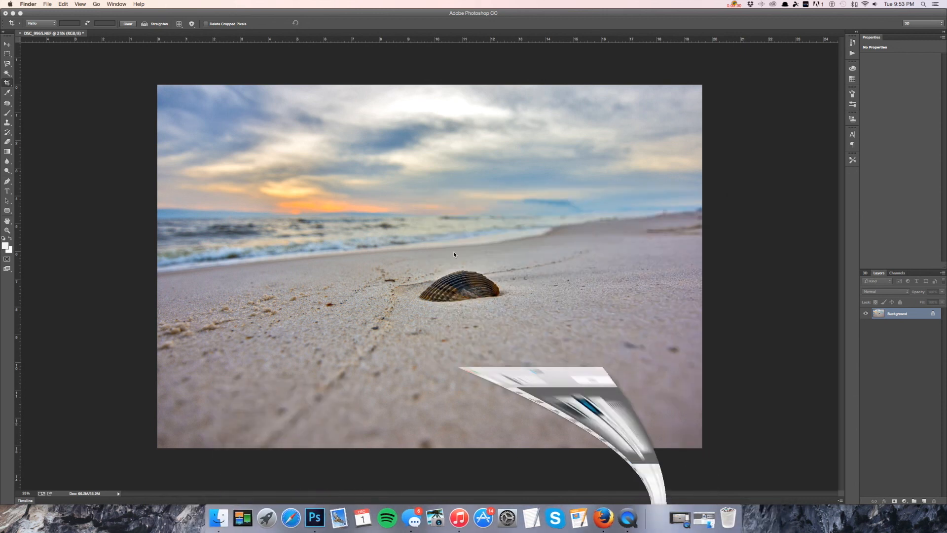
double_click(154, 322)
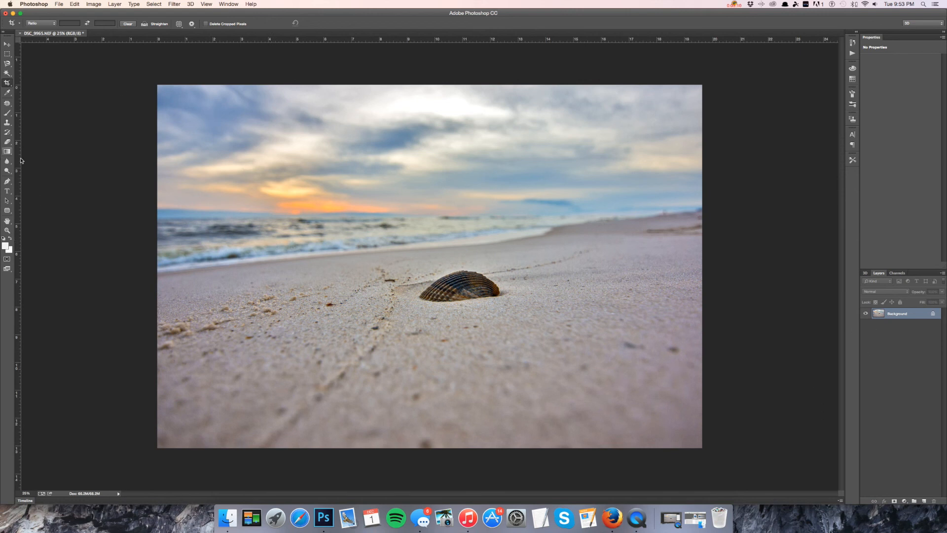
left_click(734, 4)
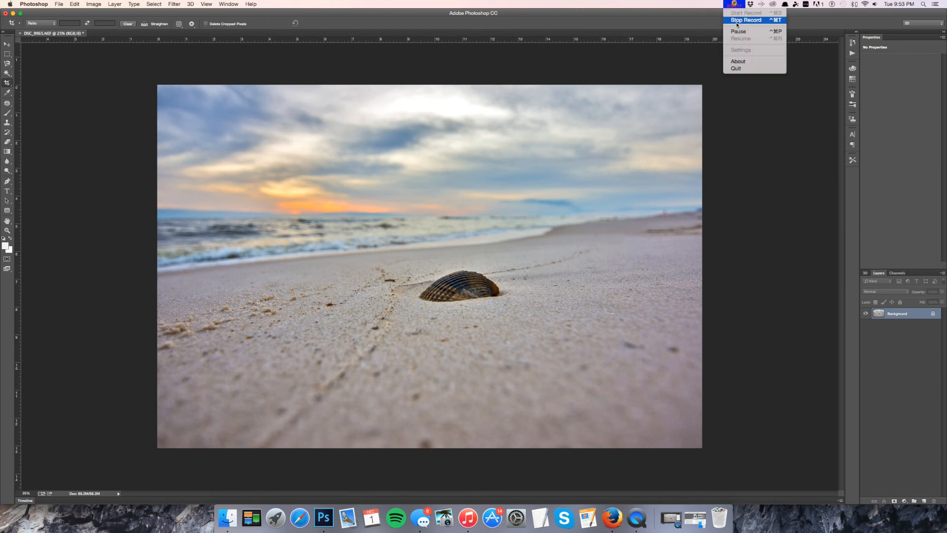
left_click(738, 31)
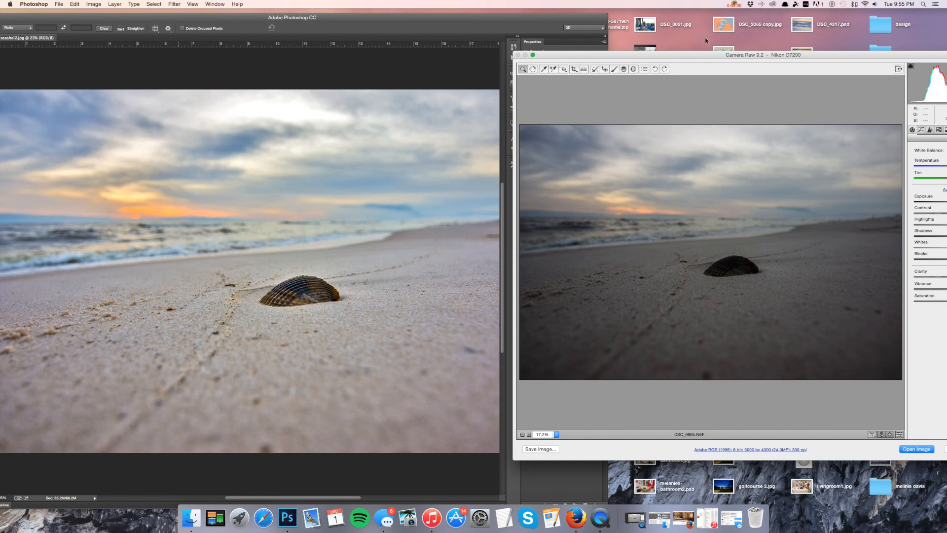
left_click(733, 5)
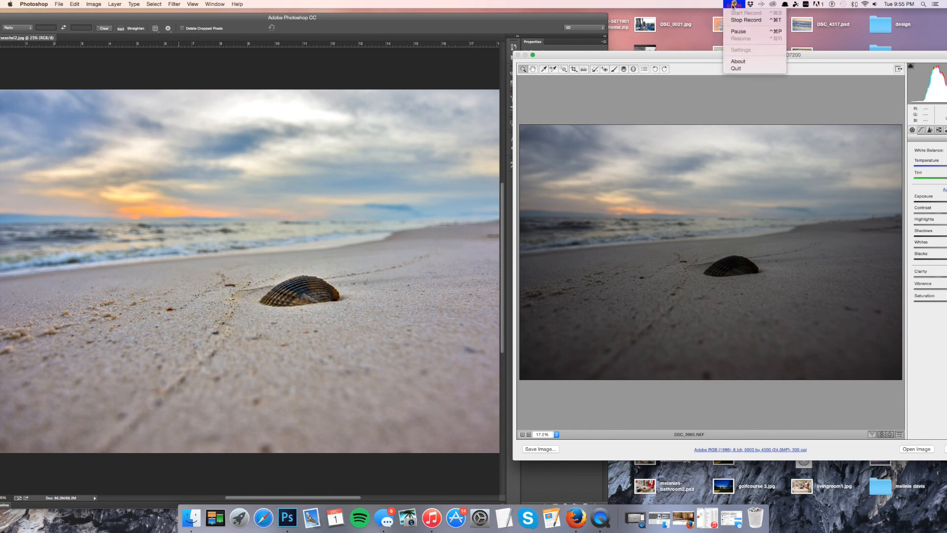